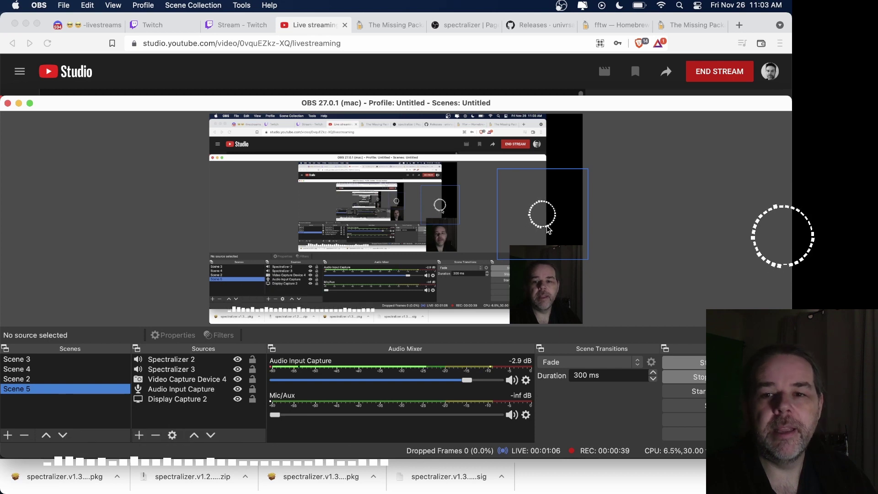
Select the Spectralizer 2 source in the OBS preview, then go to the spectralizer GitHub releases page.
{"action": "left_click", "coordinate": [547, 225]}
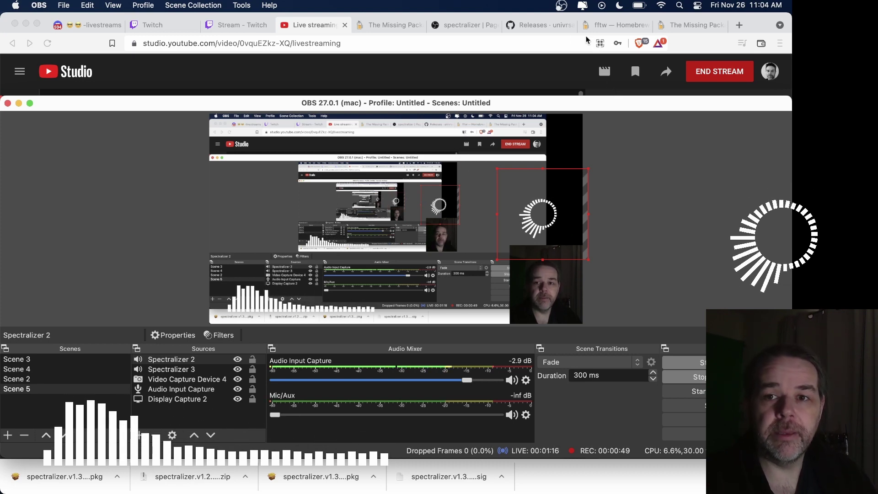
{"action": "left_click", "coordinate": [539, 28]}
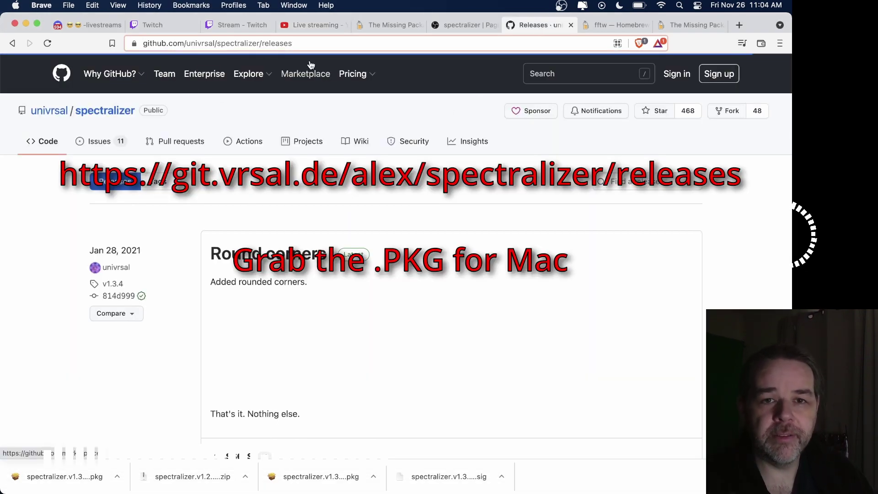
Check the v1.3.4 release assets on GitHub, including the macOS .pkg download.
{"action": "left_click", "coordinate": [235, 45]}
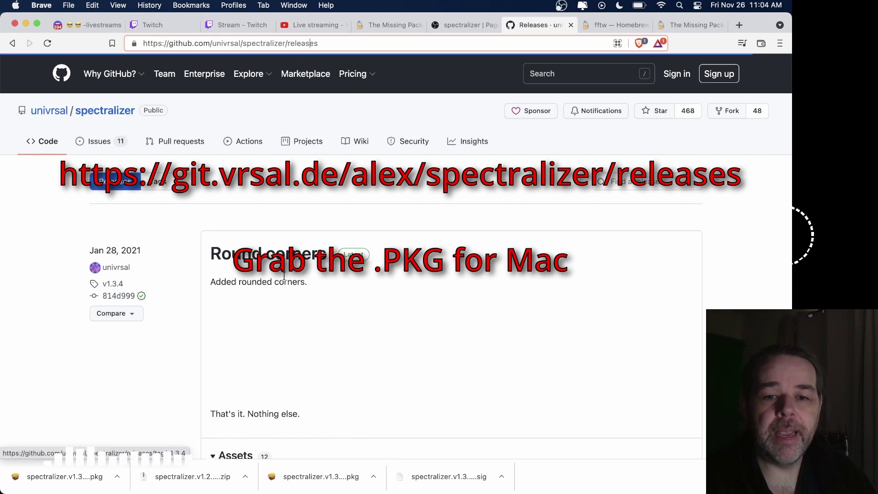
{"action": "scroll", "coordinate": [283, 276], "scroll_direction": "down", "scroll_amount": 5}
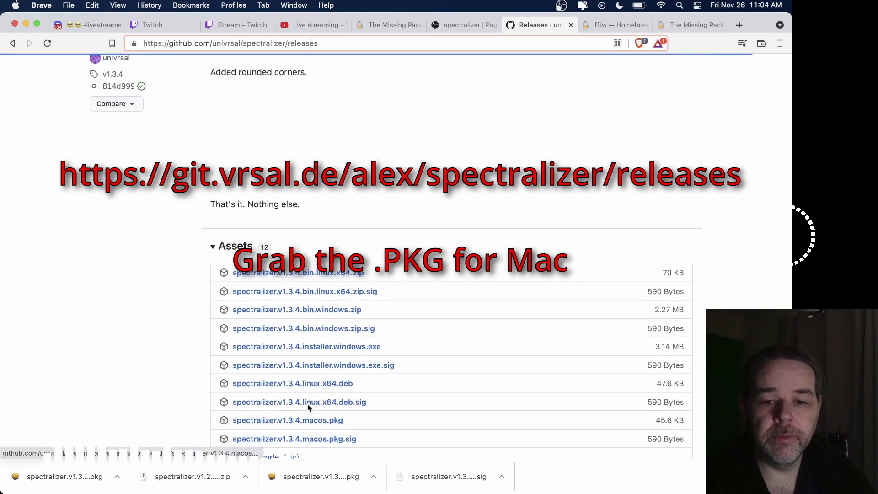
{"action": "scroll", "coordinate": [369, 255], "scroll_direction": "up", "scroll_amount": 1}
{"action": "scroll", "coordinate": [370, 255], "scroll_direction": "up", "scroll_amount": 3}
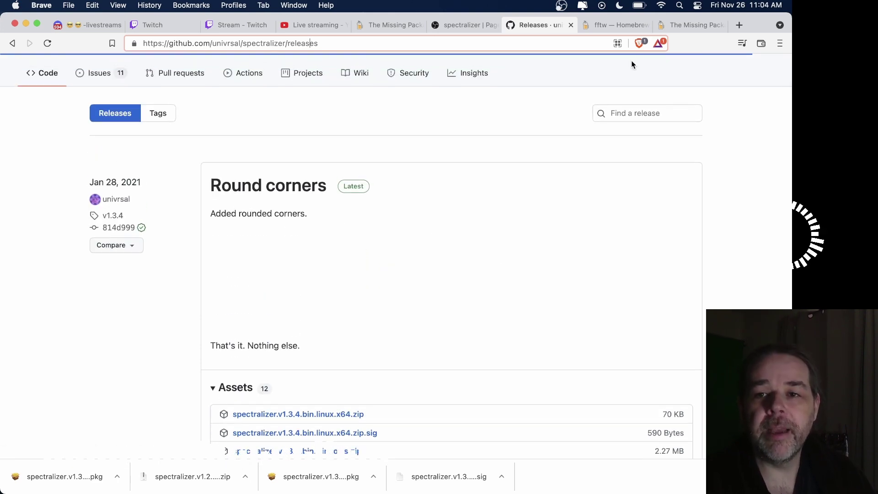
Go to the brew.sh home page and scroll to the Install Homebrew command.
{"action": "left_click", "coordinate": [622, 25]}
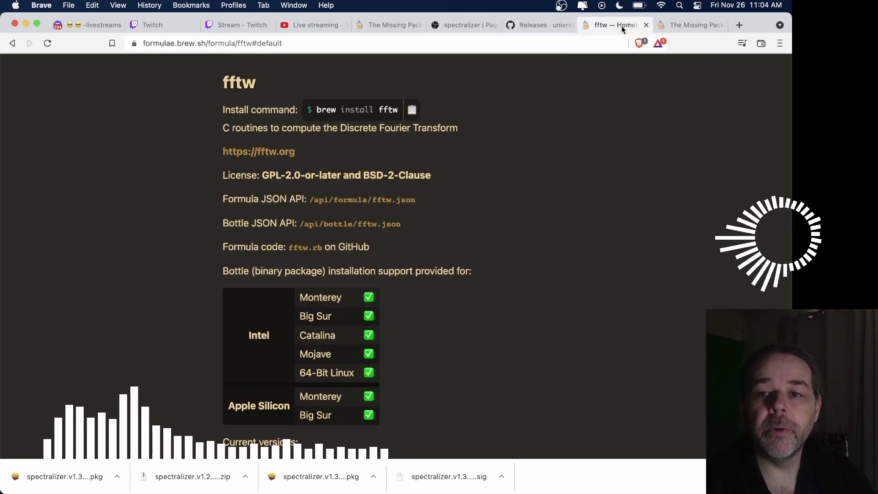
{"action": "scroll", "coordinate": [571, 154], "scroll_direction": "up", "scroll_amount": 3}
{"action": "key", "text": "ctrl+Tab"}
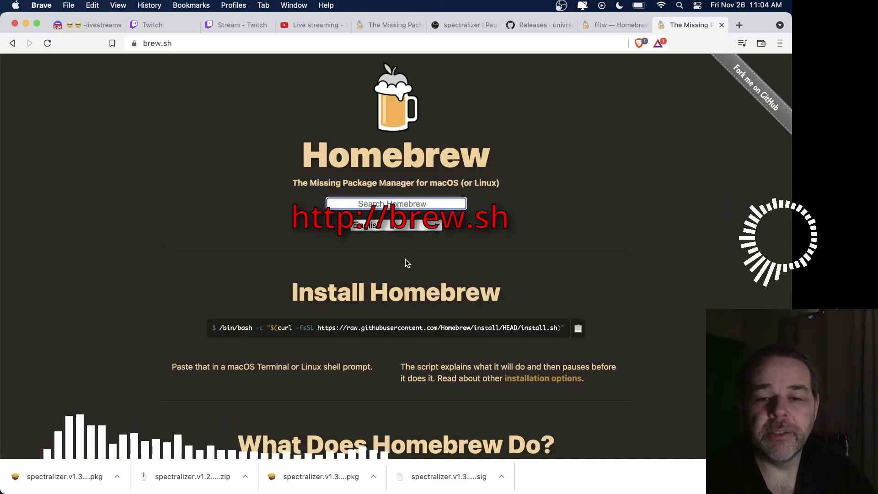
{"action": "scroll", "coordinate": [443, 255], "scroll_direction": "down", "scroll_amount": 3}
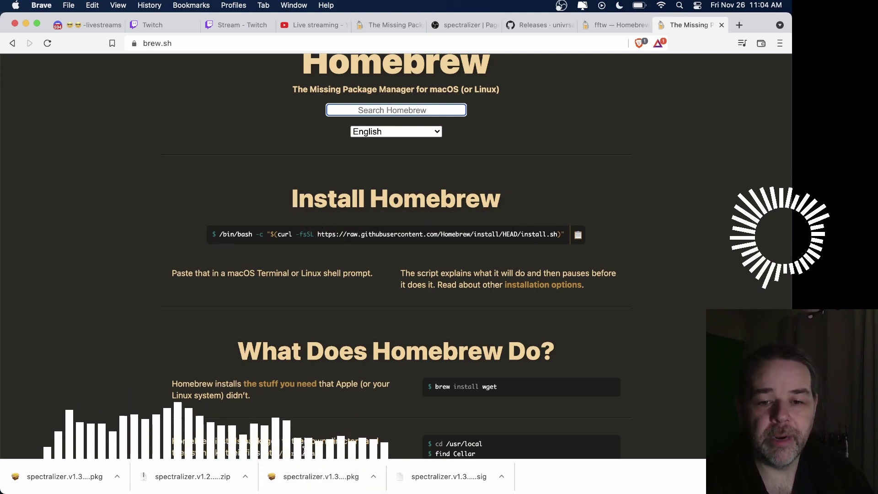
Find Terminal.app in the Finder search results.
{"action": "mouse_move", "coordinate": [118, 480]}
{"action": "left_click", "coordinate": [84, 473]}
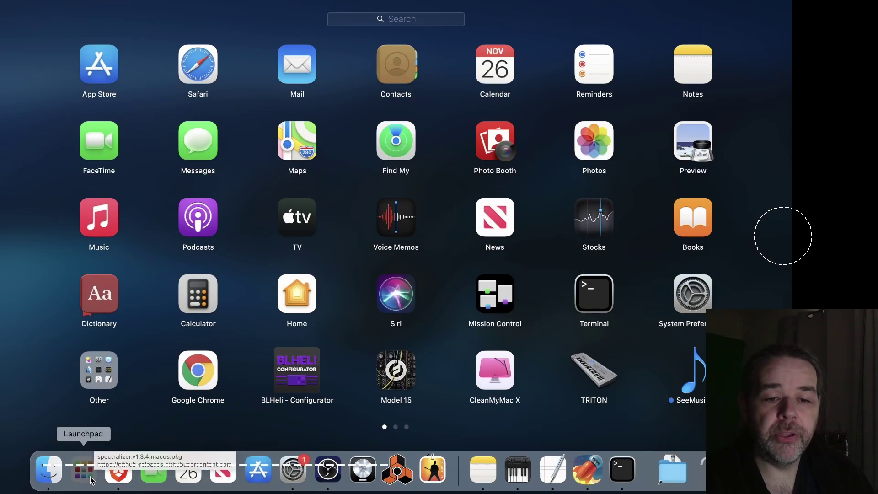
{"action": "left_click", "coordinate": [85, 473]}
{"action": "left_click", "coordinate": [48, 472]}
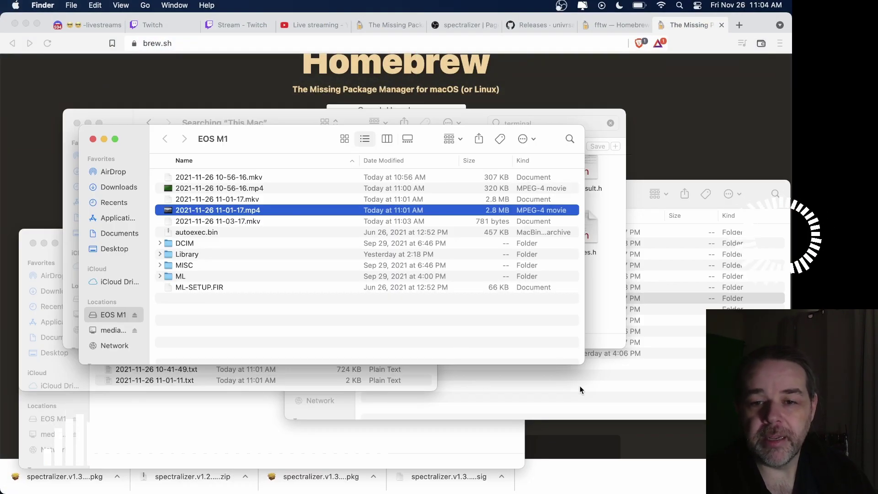
{"action": "left_click", "coordinate": [555, 397]}
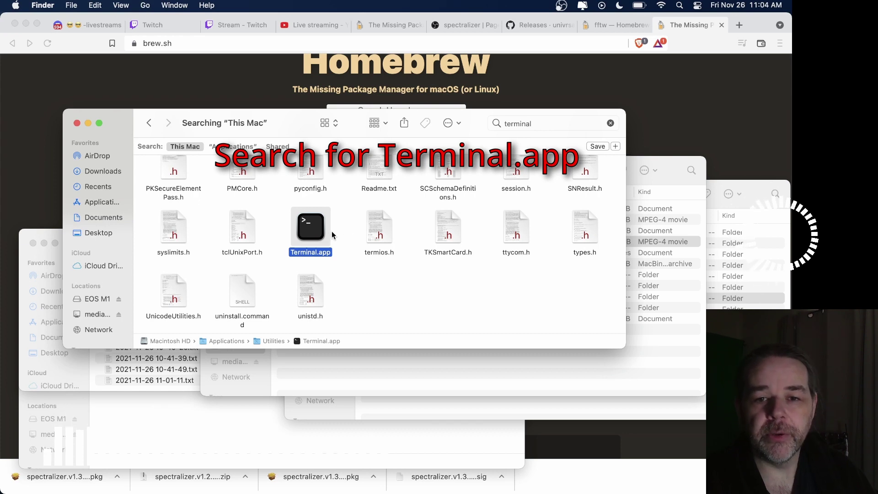
{"action": "left_click", "coordinate": [84, 471]}
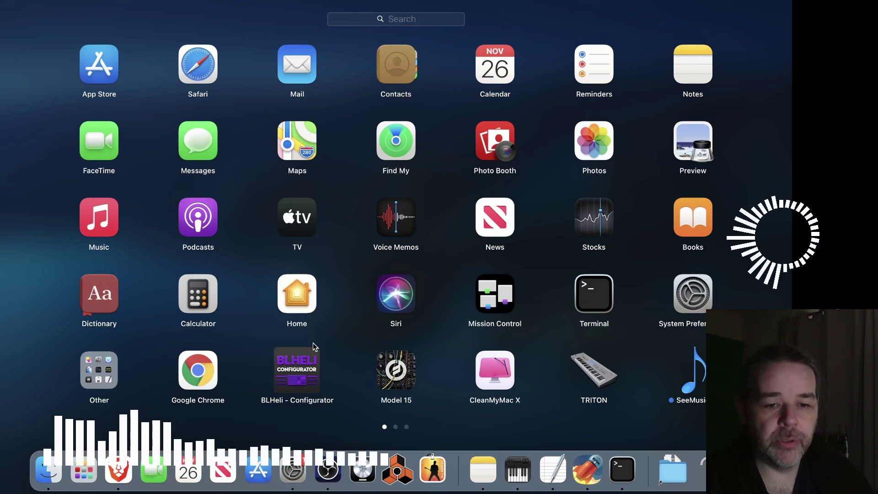
{"action": "left_click", "coordinate": [62, 470]}
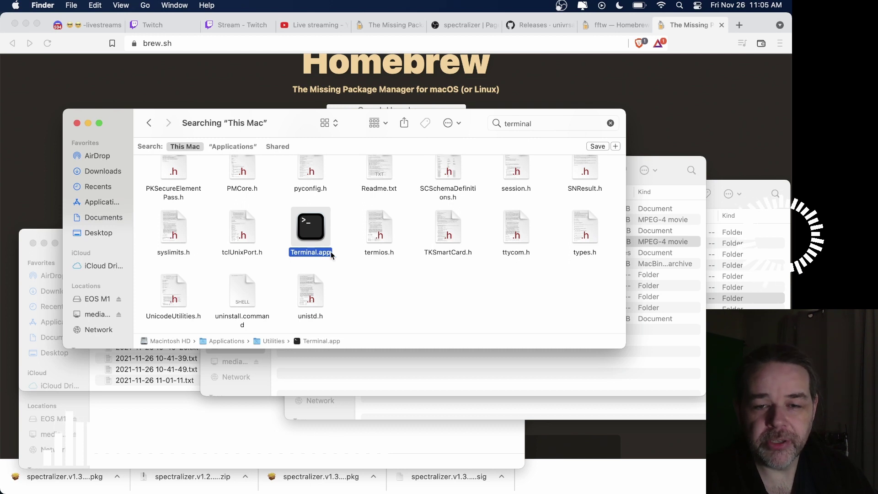
Set Terminal.app to open using Rosetta in Get Info, then launch Terminal.
{"action": "right_click", "coordinate": [322, 243]}
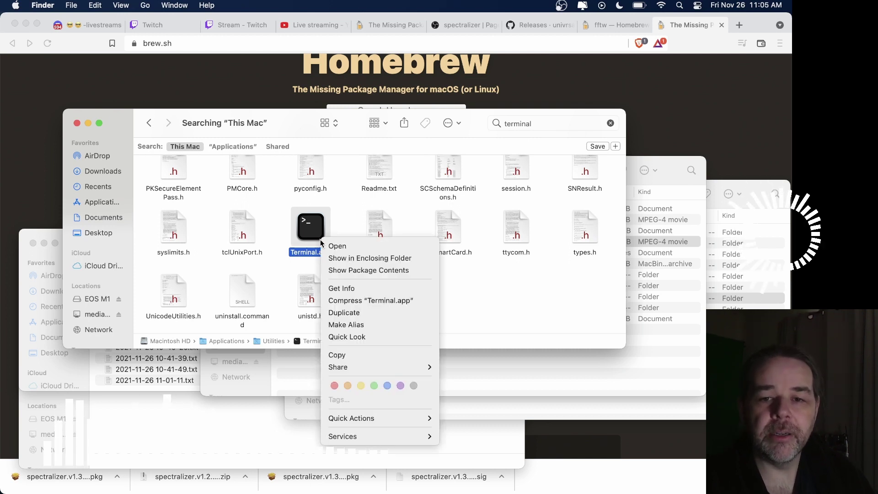
{"action": "left_click", "coordinate": [342, 289]}
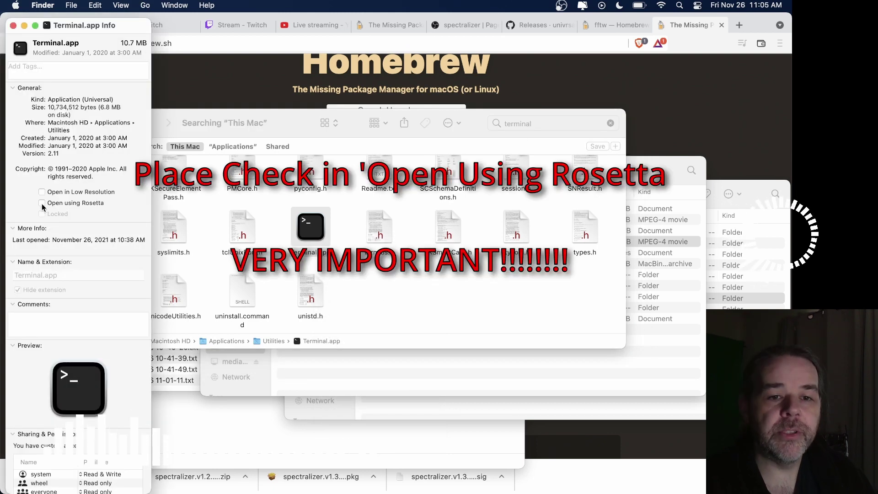
{"action": "double_click", "coordinate": [316, 232]}
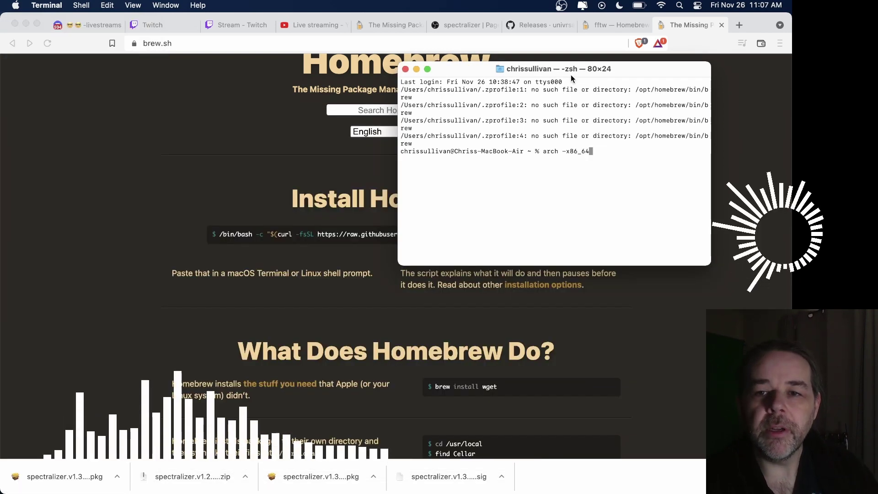
Copy the Homebrew install command from brew.sh and paste it after 'arch -x86_64' in Terminal.
{"action": "left_click_drag", "start_coordinate": [571, 75], "coordinate": [585, 120]}
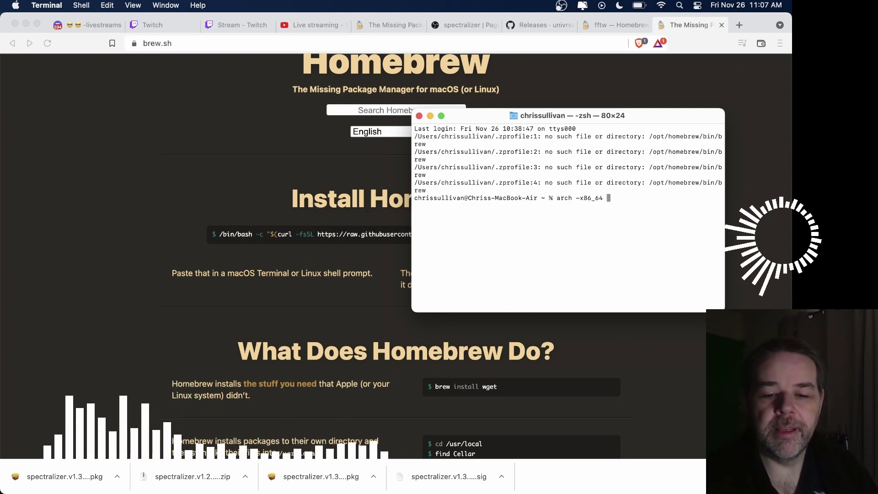
{"action": "left_click", "coordinate": [196, 241]}
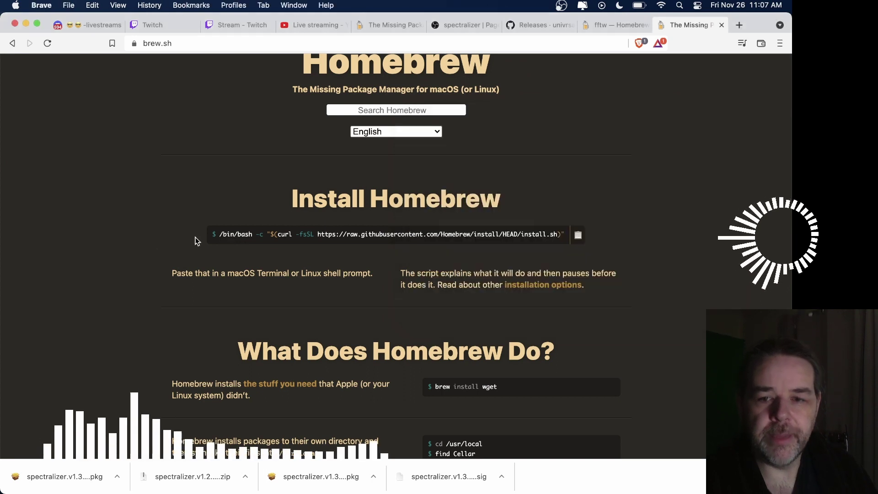
{"action": "left_click", "coordinate": [577, 234]}
{"action": "mouse_move", "coordinate": [581, 491]}
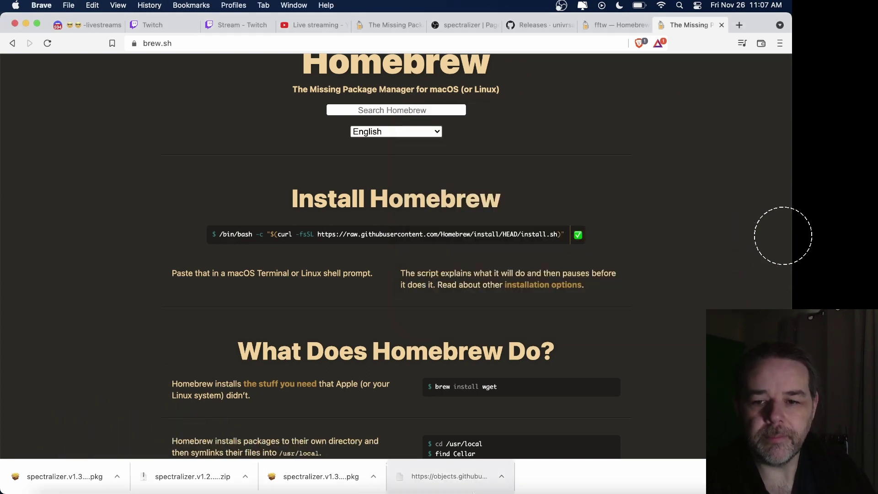
{"action": "left_click", "coordinate": [620, 485]}
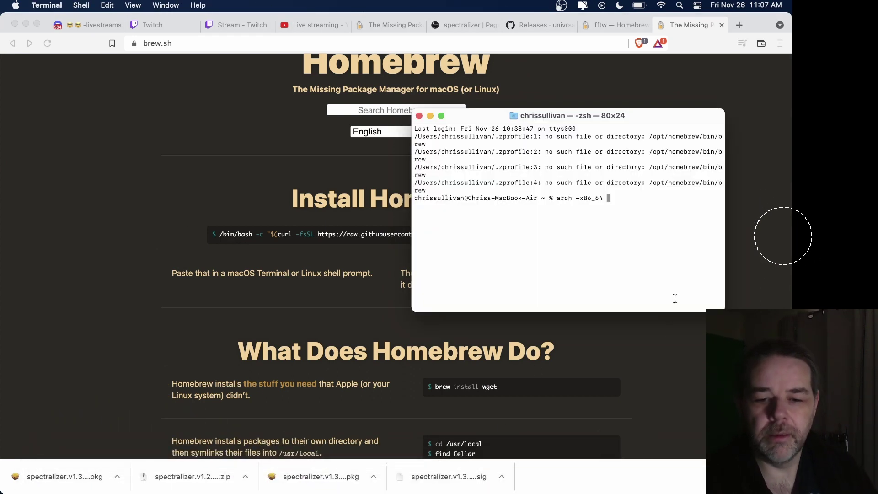
{"action": "key", "text": "super+v"}
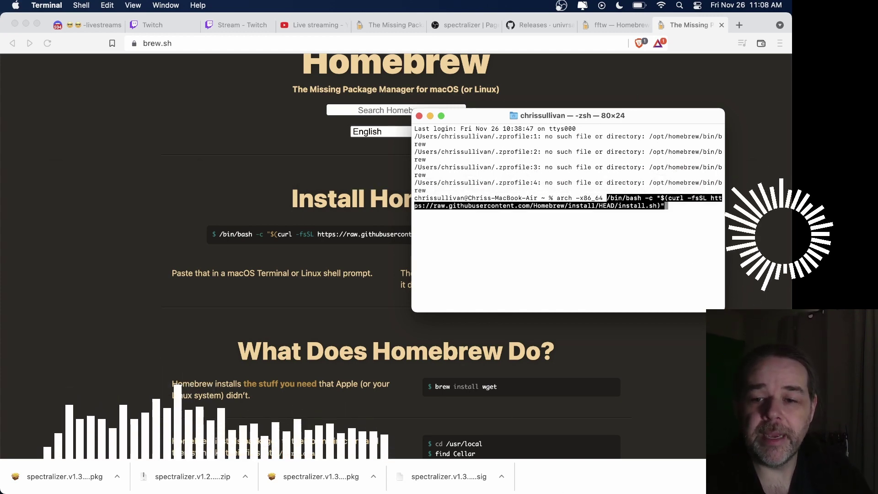
{"action": "mouse_move", "coordinate": [594, 464]}
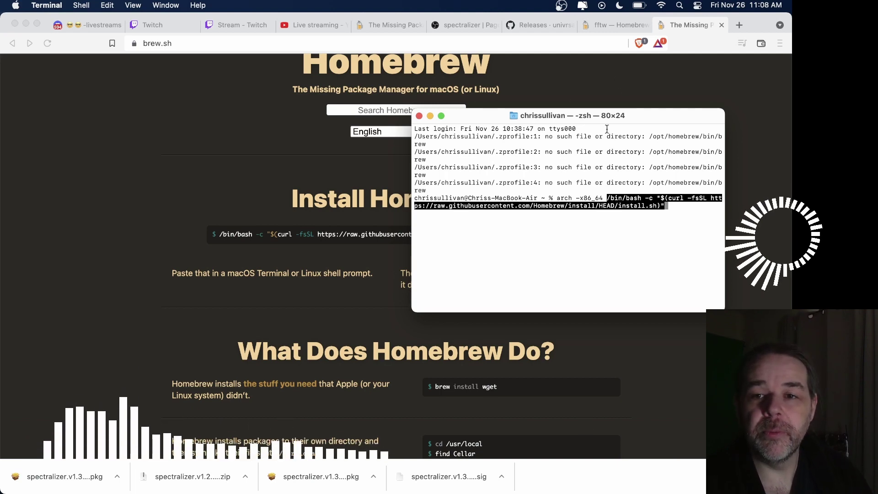
Search Homebrew for 'fftw' to open its formula page showing 'brew install fftw'.
{"action": "left_click", "coordinate": [620, 26]}
{"action": "left_click", "coordinate": [676, 26]}
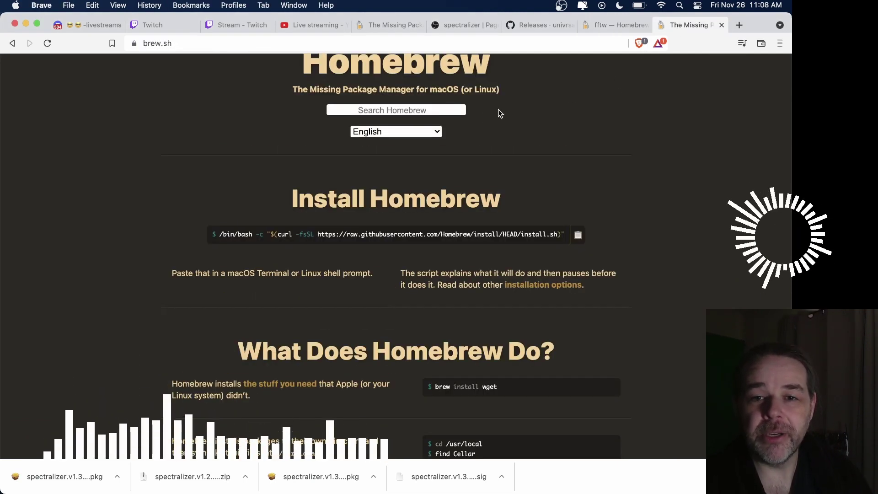
{"action": "left_click", "coordinate": [411, 109]}
{"action": "type", "text": "fftw"}
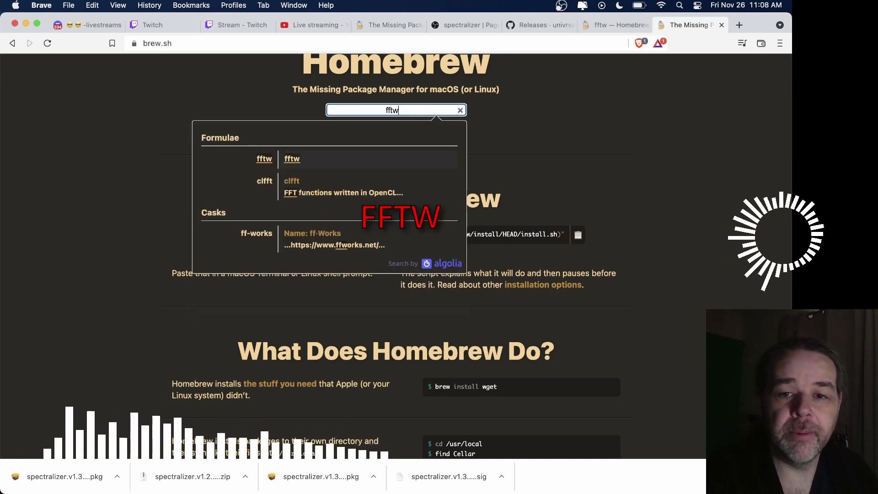
{"action": "key", "text": "Return"}
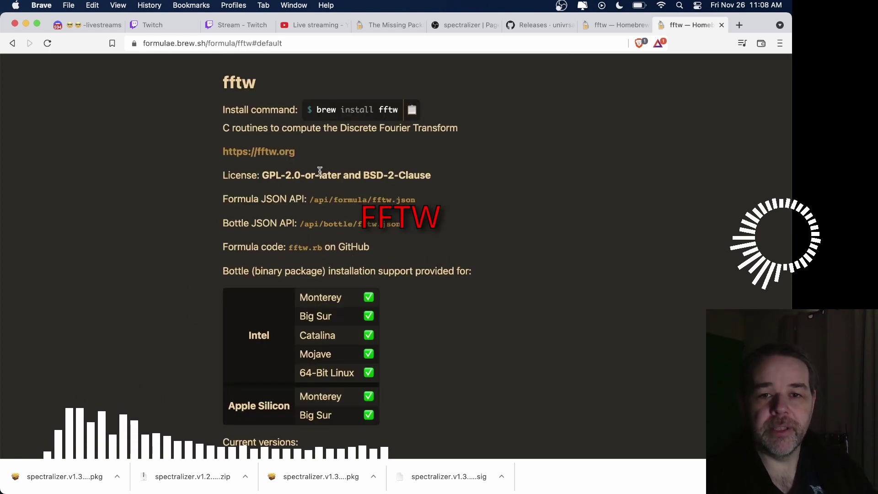
{"action": "left_click", "coordinate": [453, 474]}
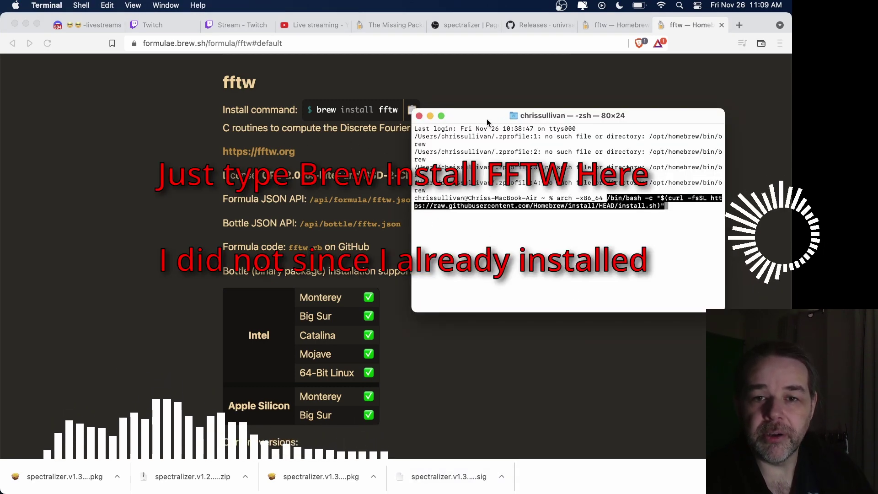
Move the Terminal window aside and return to the spectralizer v1.3.4 releases page.
{"action": "left_click_drag", "start_coordinate": [487, 121], "coordinate": [486, 131]}
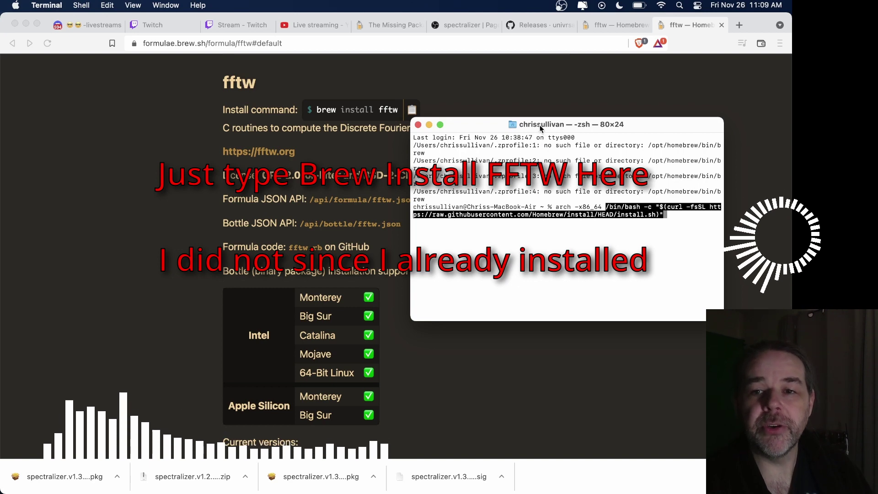
{"action": "left_click_drag", "start_coordinate": [540, 128], "coordinate": [518, 139]}
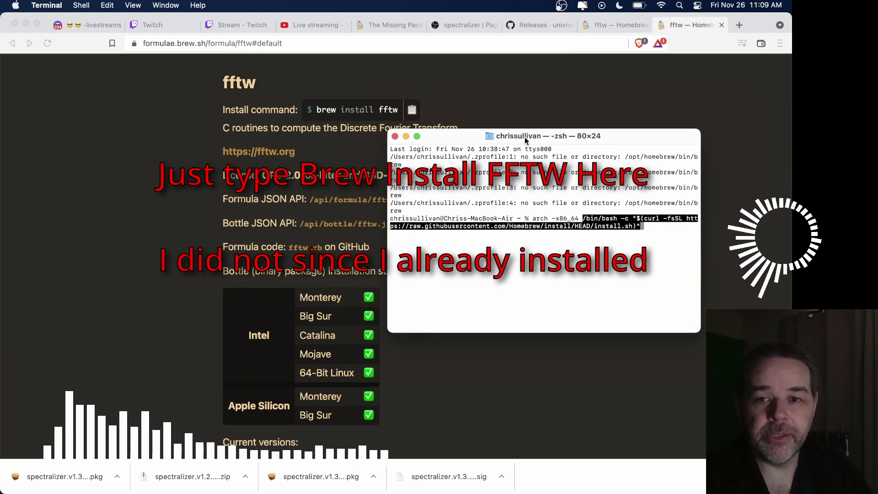
{"action": "left_click_drag", "start_coordinate": [551, 144], "coordinate": [495, 133]}
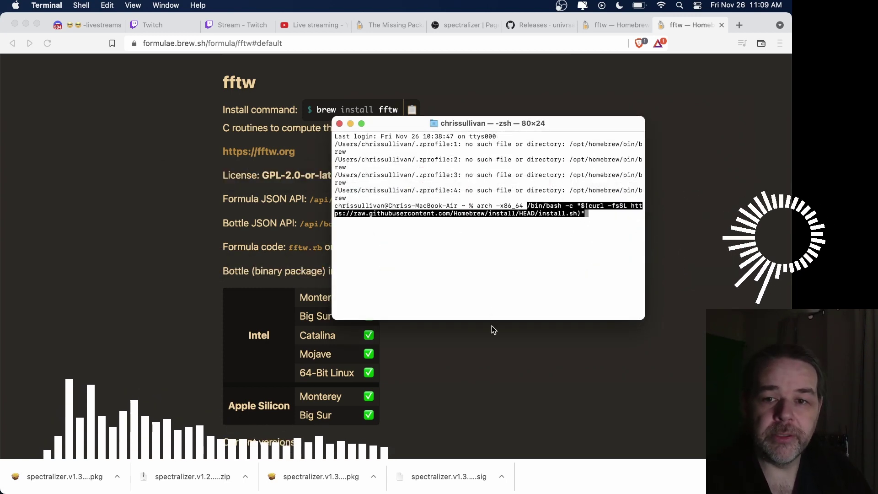
{"action": "mouse_move", "coordinate": [552, 471]}
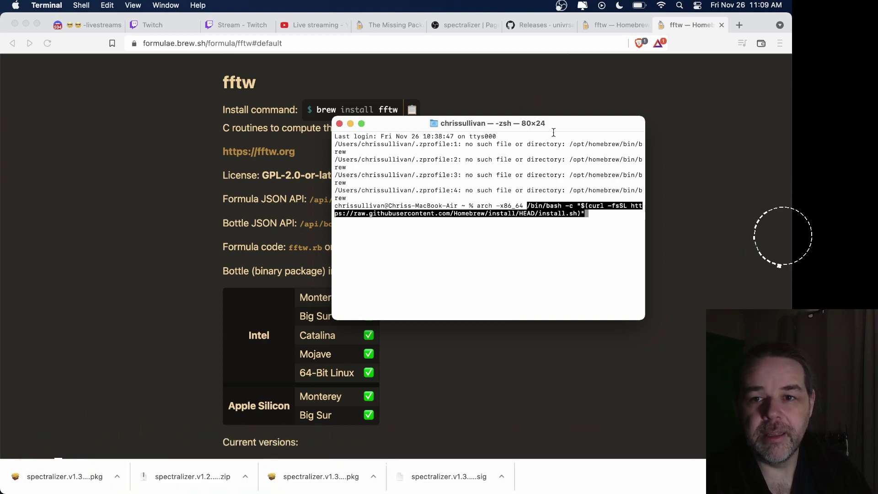
{"action": "left_click_drag", "start_coordinate": [556, 127], "coordinate": [553, 123]}
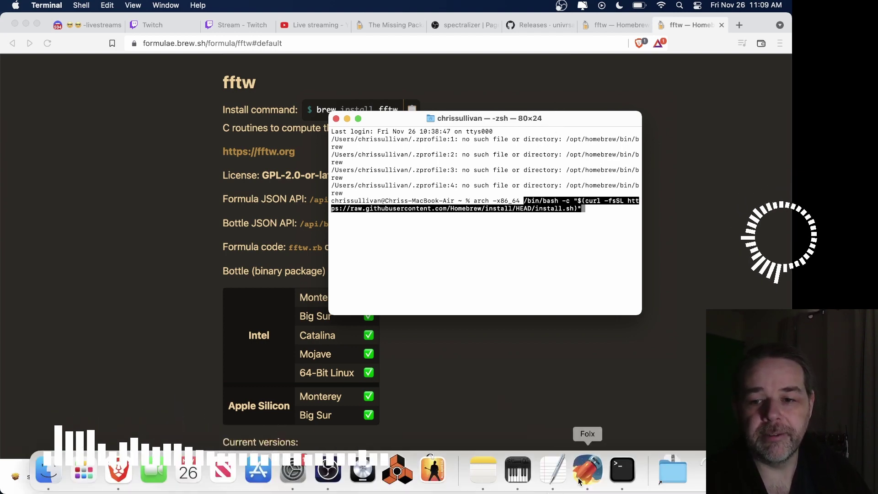
{"action": "left_click", "coordinate": [43, 471]}
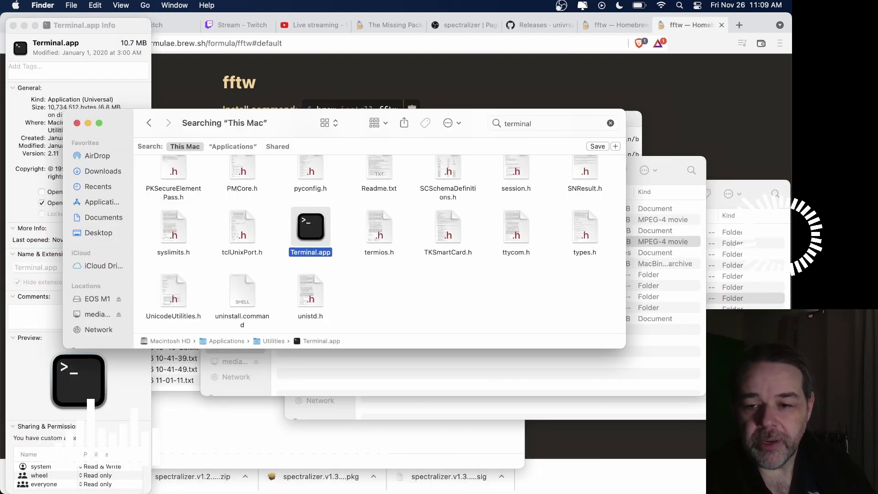
{"action": "left_click", "coordinate": [533, 25]}
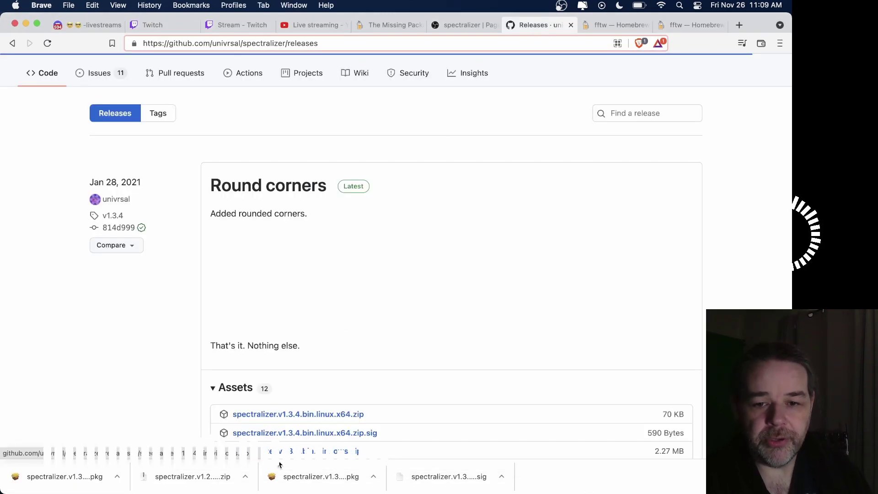
Open the spectralizer .pkg installer, allow it access to removable volumes, and head to System Preferences.
{"action": "left_click", "coordinate": [83, 476]}
{"action": "scroll", "coordinate": [128, 369], "scroll_direction": "down", "scroll_amount": 5}
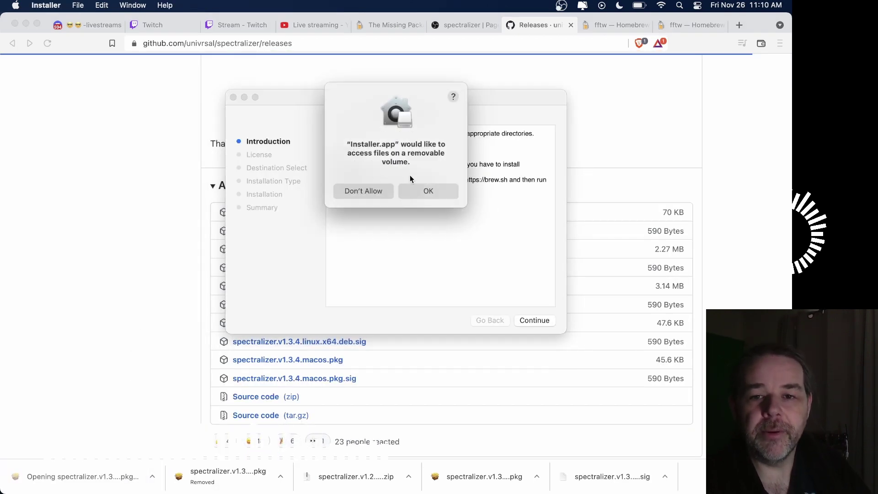
{"action": "left_click", "coordinate": [437, 194]}
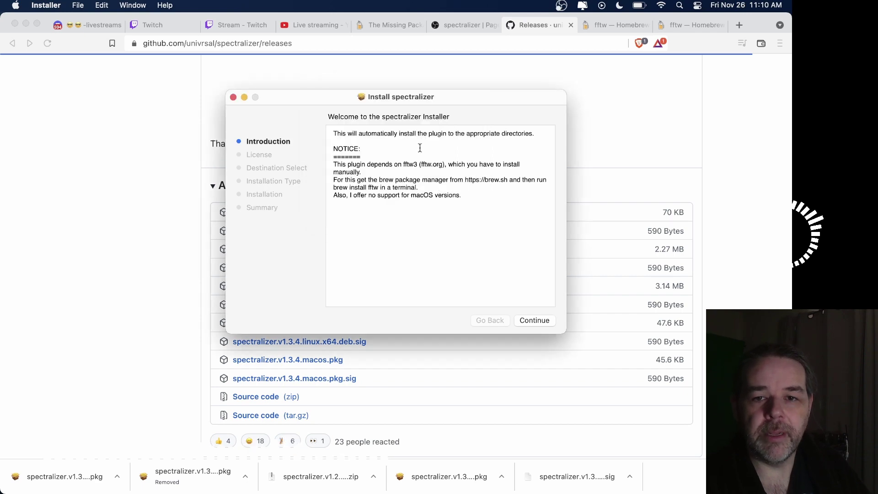
{"action": "mouse_move", "coordinate": [280, 475]}
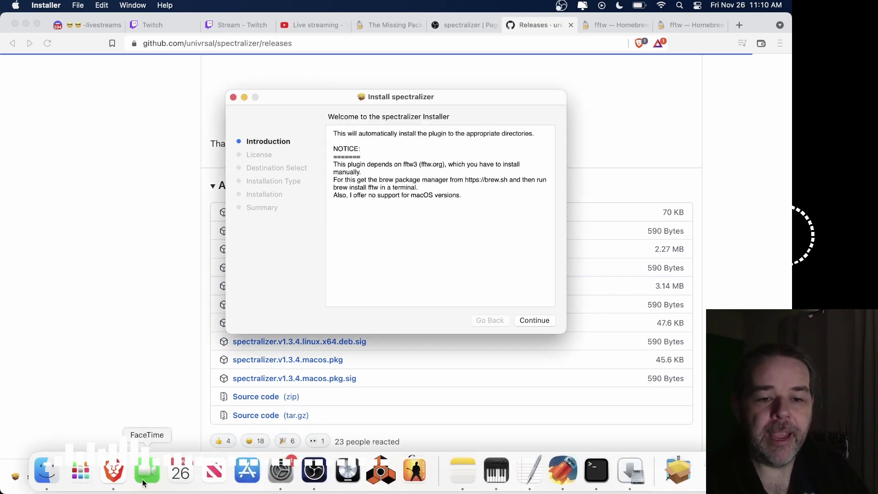
{"action": "left_click", "coordinate": [80, 473]}
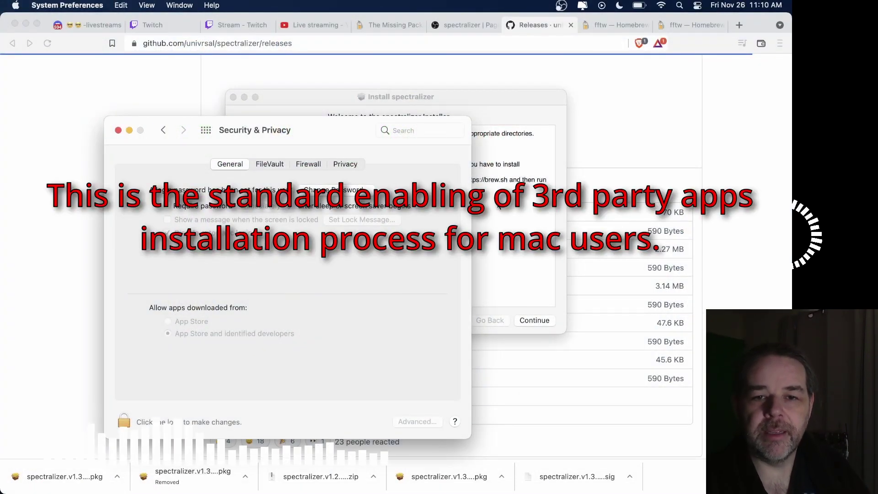
Return to the System Preferences grid and open Security & Privacy to check allowed app sources.
{"action": "left_click", "coordinate": [164, 130]}
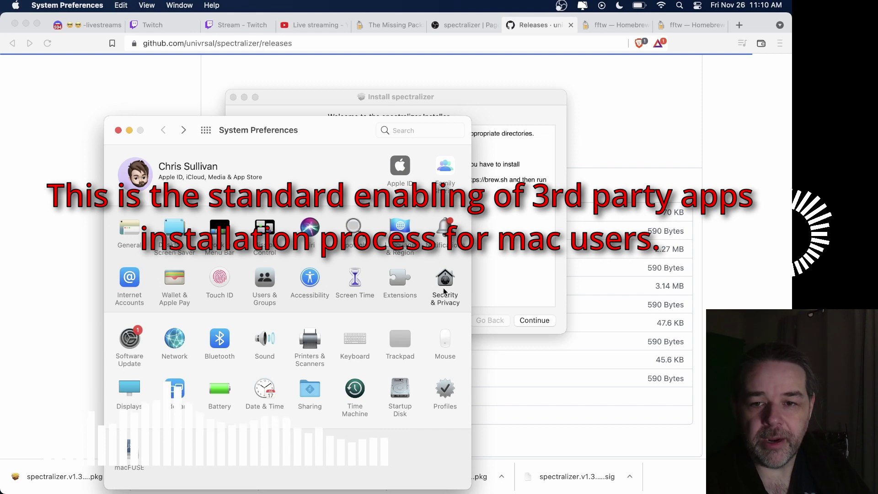
{"action": "left_click", "coordinate": [444, 287]}
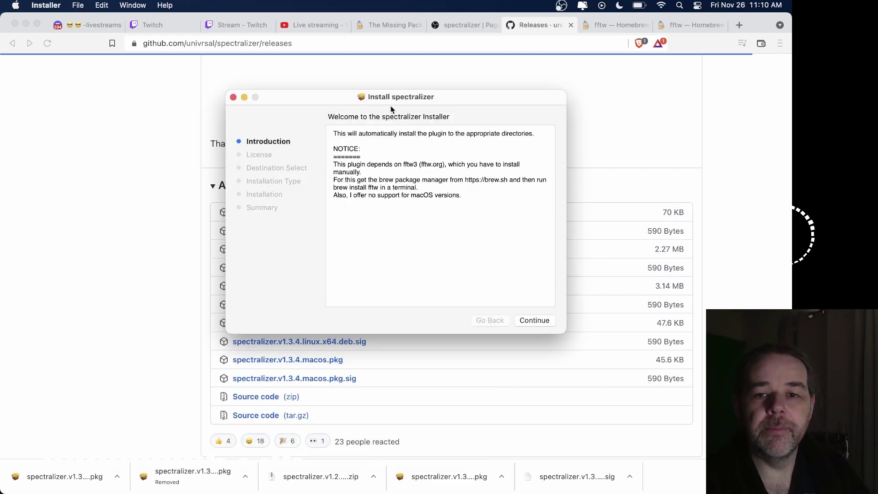
Move the Install spectralizer window left and close it.
{"action": "left_click_drag", "start_coordinate": [367, 101], "coordinate": [345, 100]}
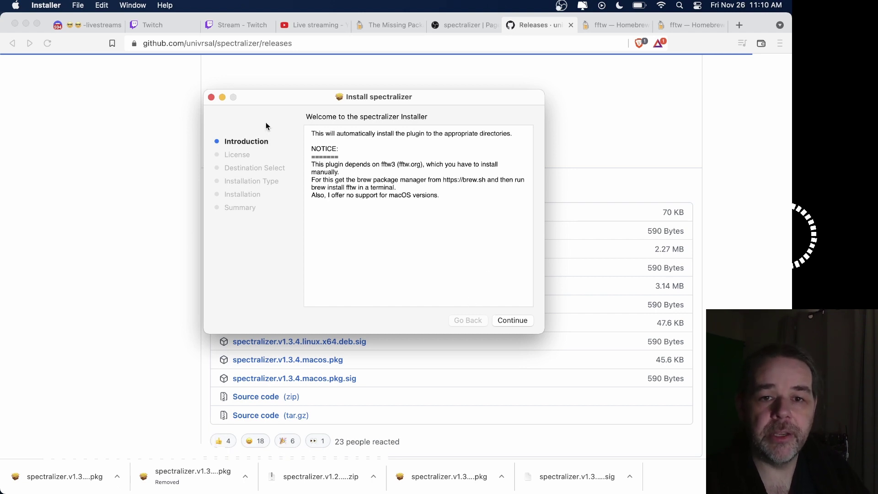
{"action": "left_click", "coordinate": [211, 97]}
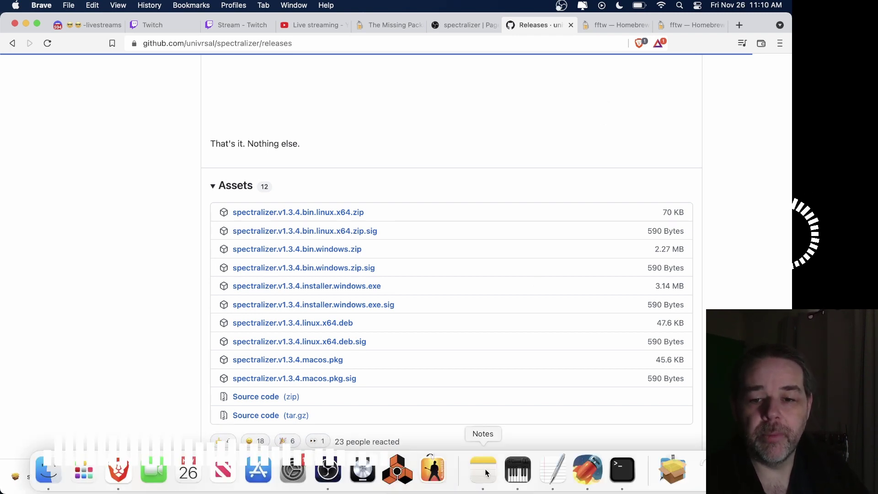
Bring OBS forward and check that Spectralizer appears in the source-type list, adding nothing.
{"action": "left_click", "coordinate": [336, 473]}
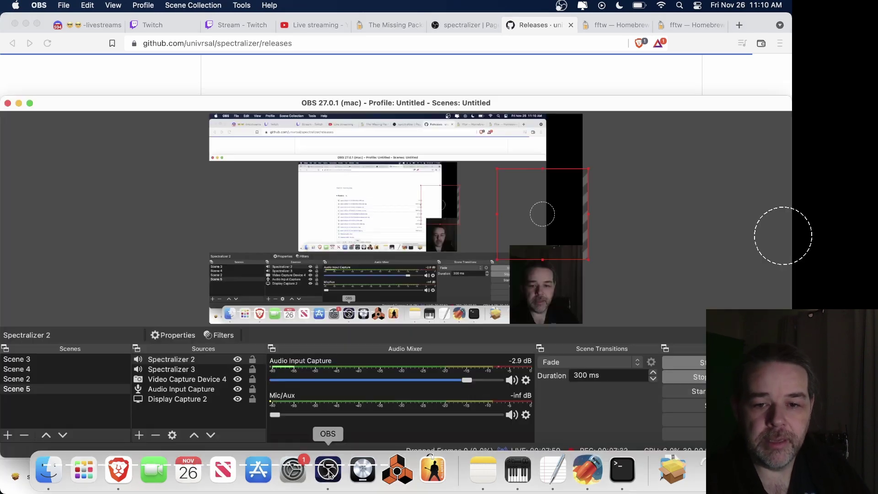
{"action": "left_click", "coordinate": [140, 435]}
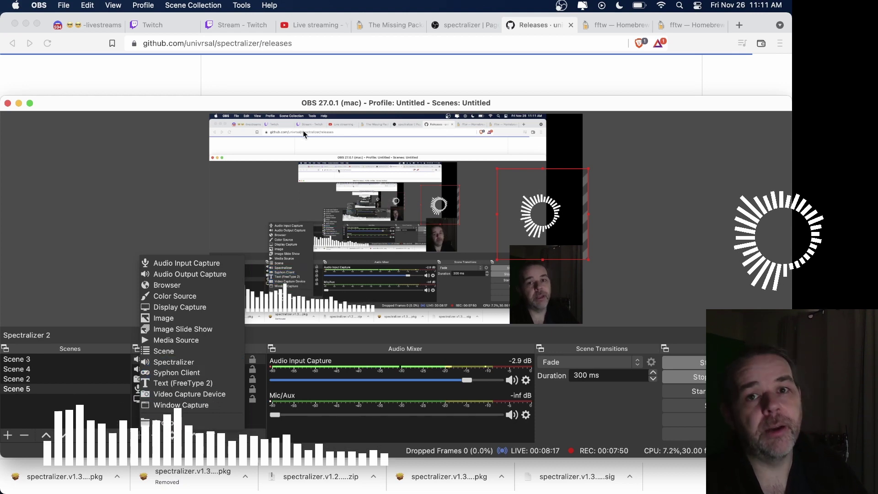
{"action": "left_click", "coordinate": [98, 194]}
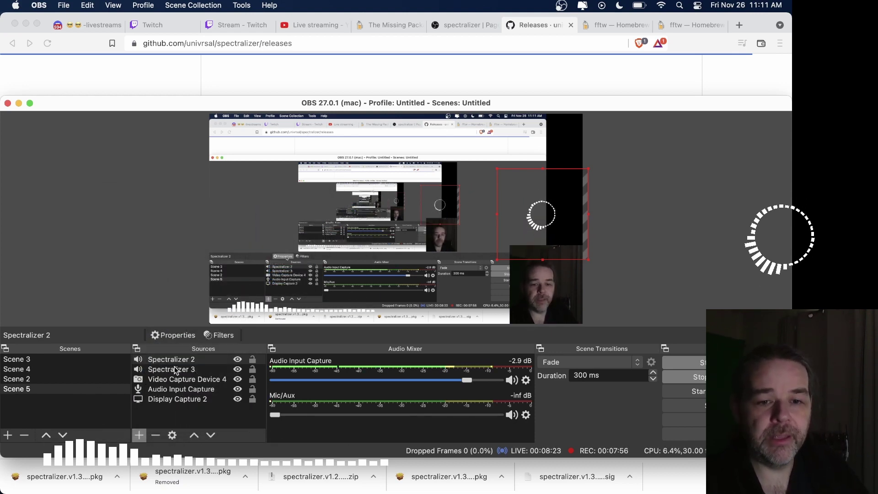
In Spectralizer 3's properties, try Circular bars and Wire modes, then return to Bars.
{"action": "double_click", "coordinate": [171, 369]}
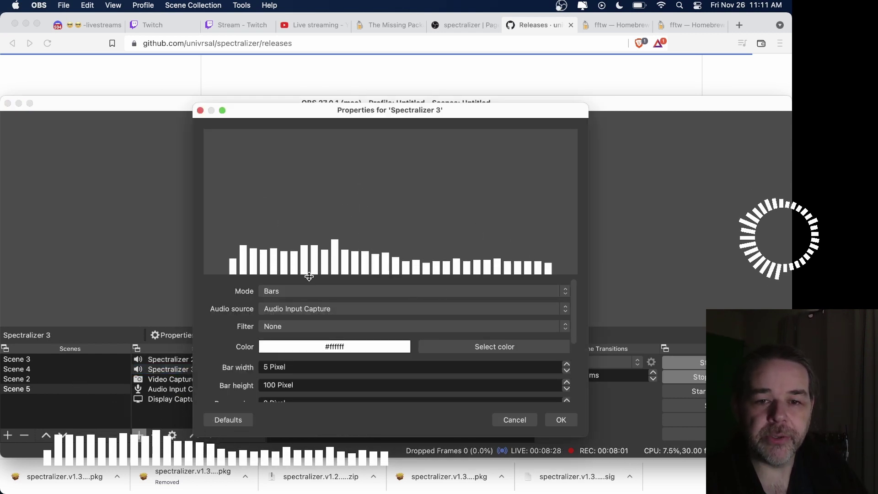
{"action": "left_click", "coordinate": [290, 289]}
{"action": "left_click", "coordinate": [291, 301]}
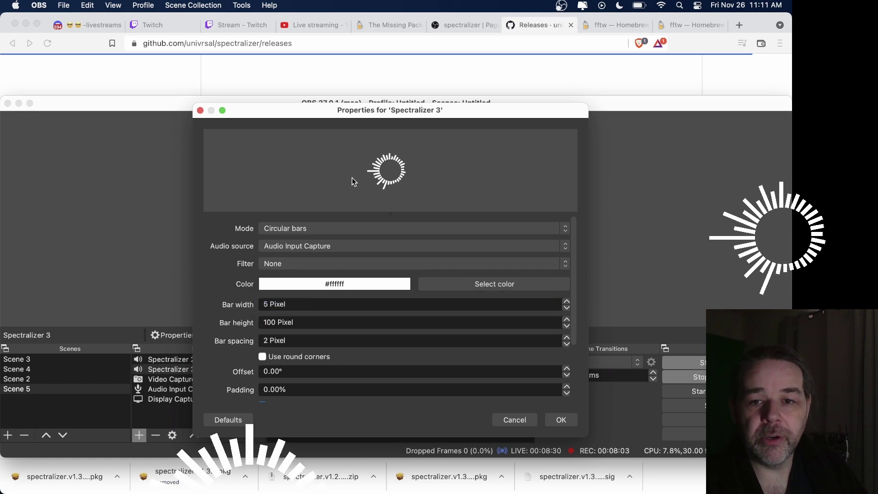
{"action": "left_click", "coordinate": [341, 227]}
{"action": "left_click", "coordinate": [321, 241]}
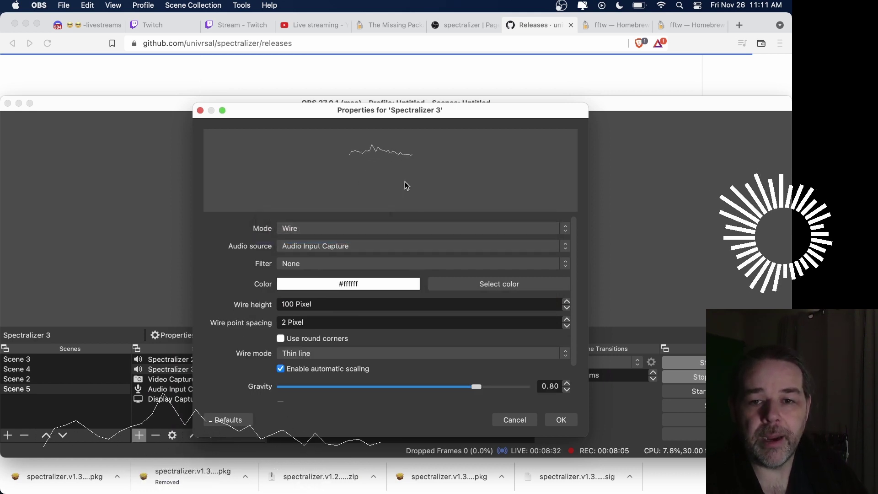
{"action": "left_click", "coordinate": [349, 228]}
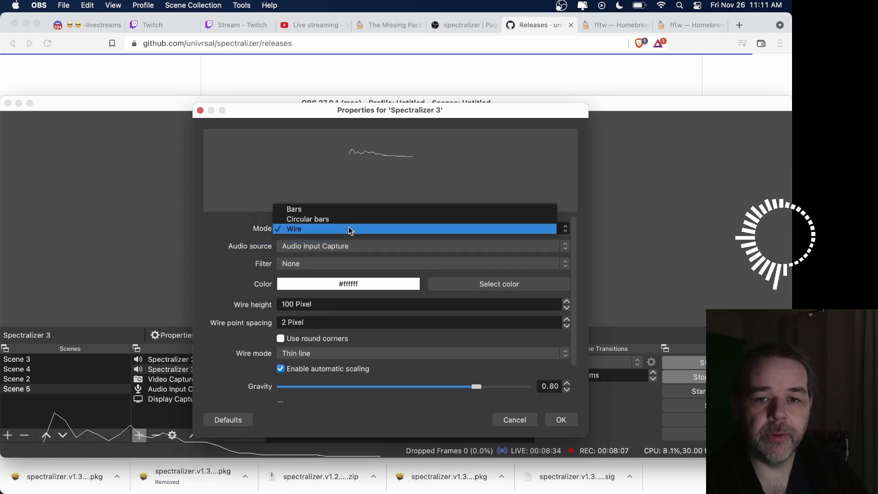
{"action": "left_click", "coordinate": [340, 210]}
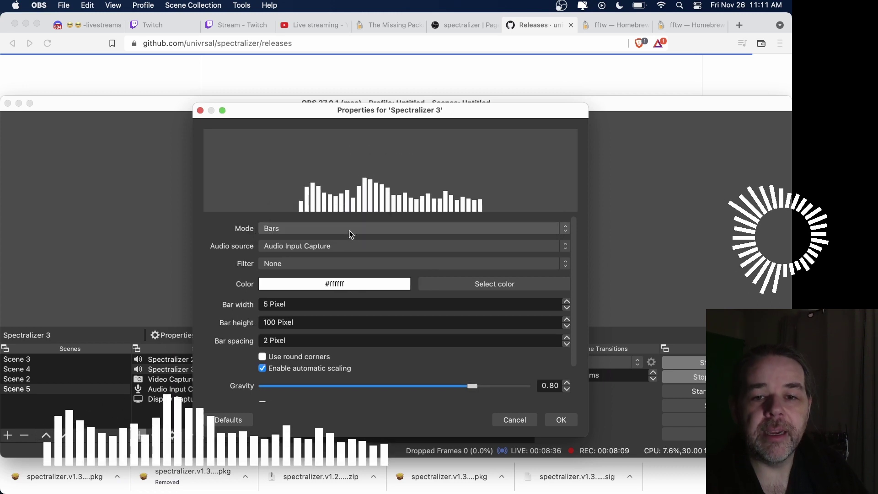
Review the audio sources and keep Audio Input Capture as the audio source.
{"action": "left_click", "coordinate": [328, 252]}
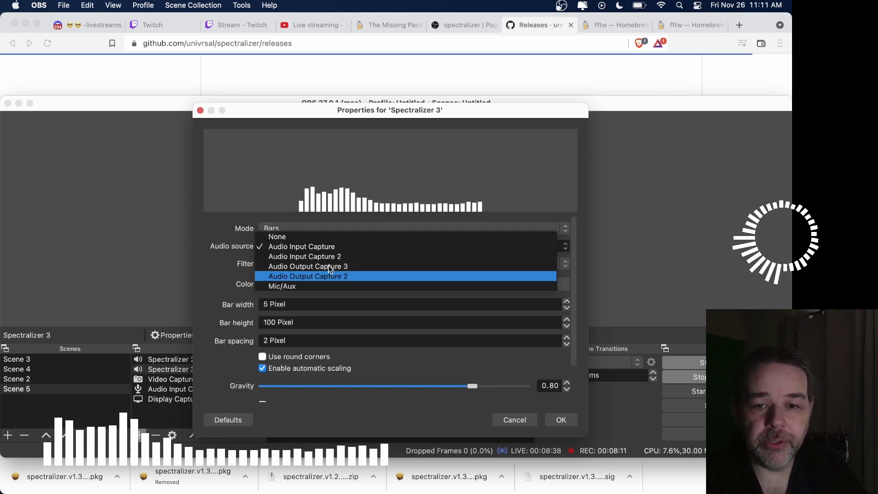
{"action": "left_click", "coordinate": [327, 247]}
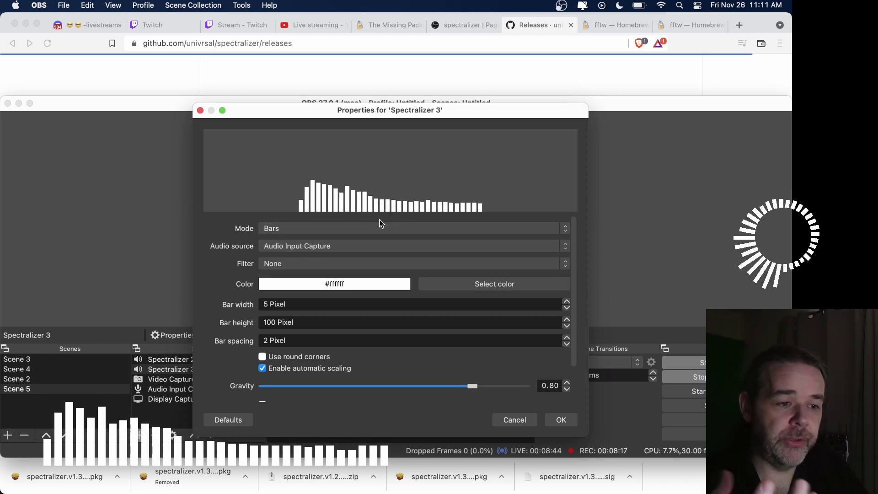
{"action": "left_click", "coordinate": [334, 247]}
{"action": "left_click", "coordinate": [334, 247]}
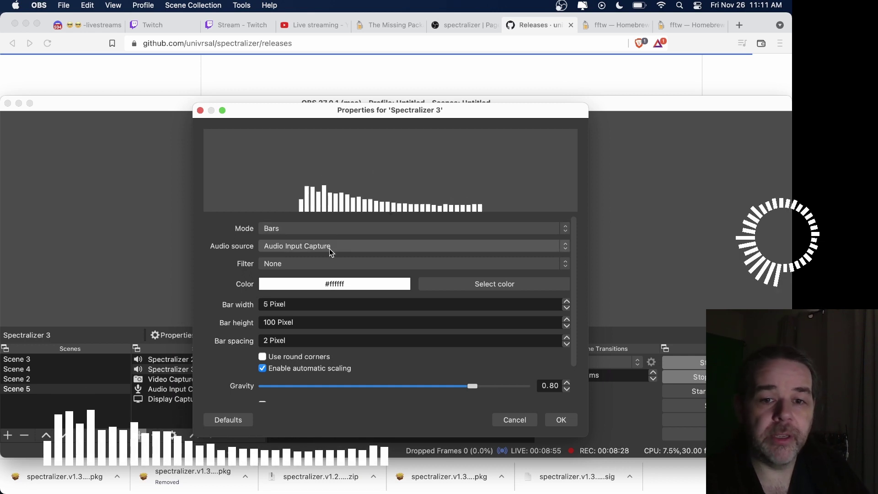
{"action": "left_click", "coordinate": [321, 260]}
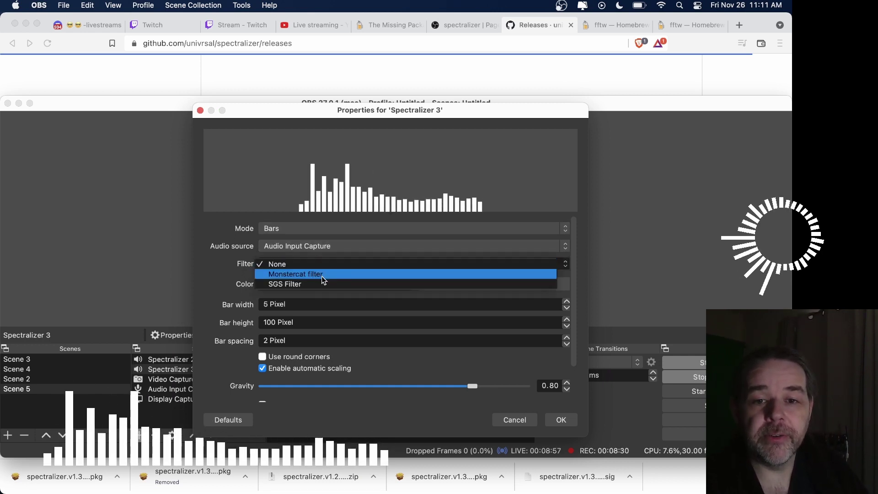
Apply the Monstercat filter to the Spectralizer 3 bars with strength lowered to 1.17.
{"action": "left_click", "coordinate": [322, 275]}
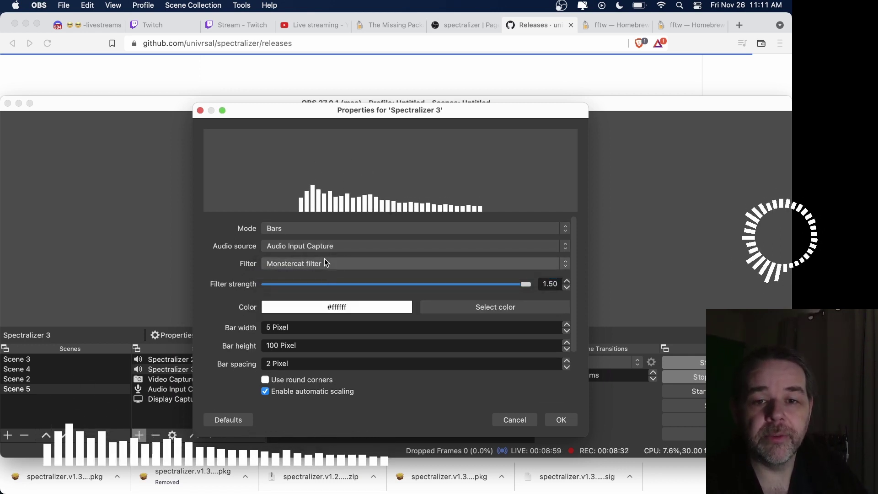
{"action": "left_click", "coordinate": [325, 260]}
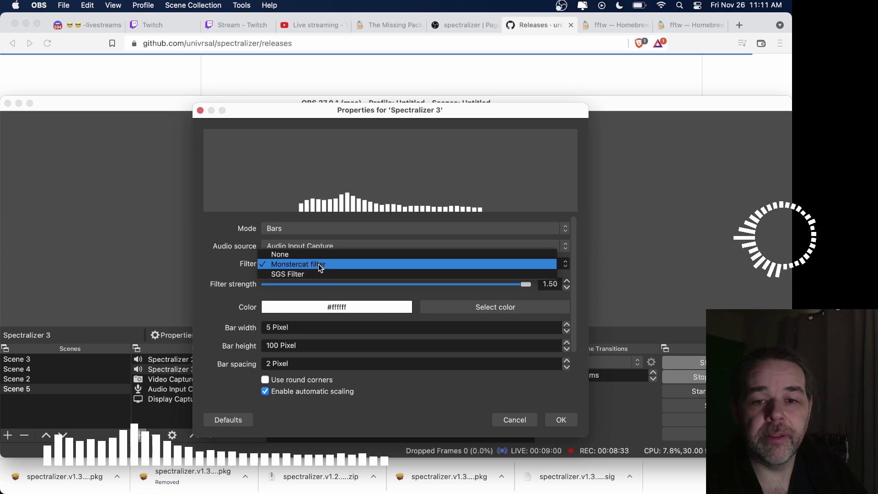
{"action": "left_click", "coordinate": [456, 284]}
{"action": "left_click_drag", "start_coordinate": [361, 284], "coordinate": [549, 281]}
Try the SGS Filter smoothing, then set the spectrum filter to None.
{"action": "left_click", "coordinate": [508, 262]}
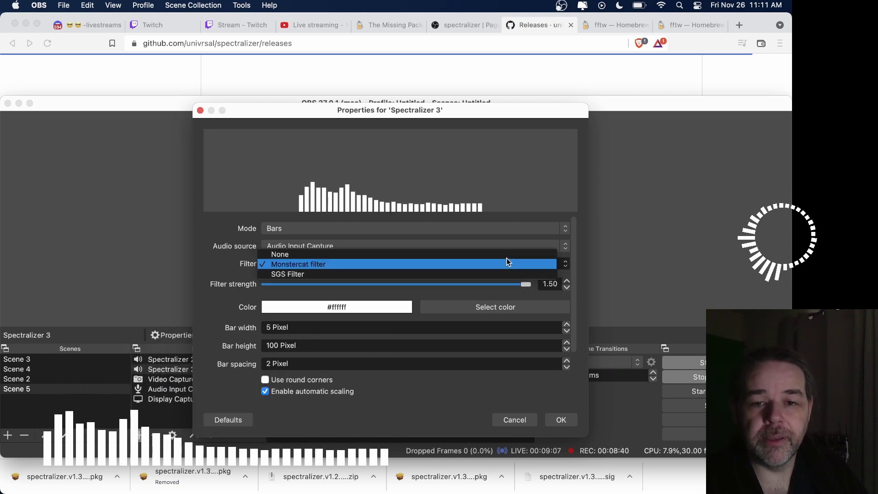
{"action": "left_click", "coordinate": [477, 272]}
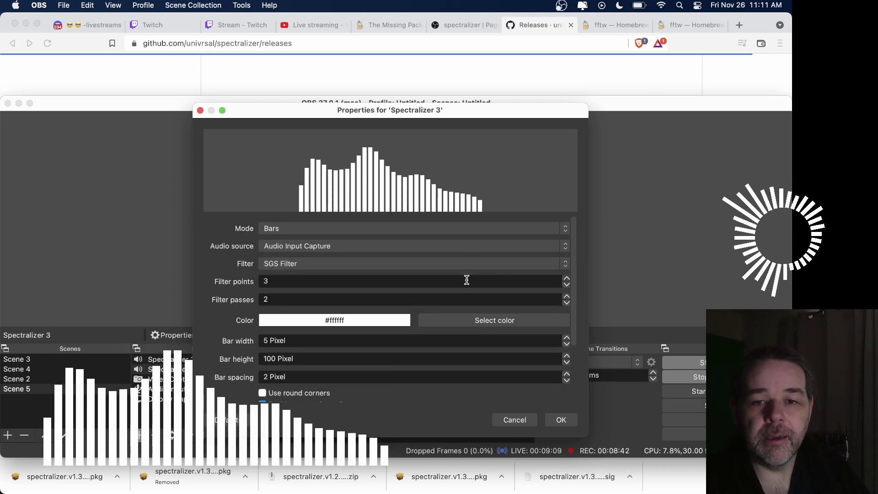
{"action": "left_click", "coordinate": [442, 264]}
{"action": "left_click", "coordinate": [430, 251]}
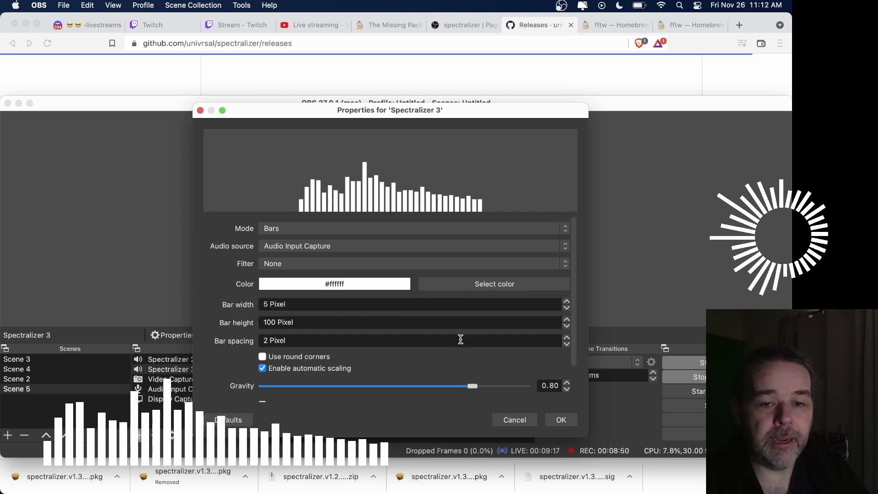
Try round corners but leave them off, and drag gravity from 0.80 to about 0.88.
{"action": "left_click", "coordinate": [298, 358]}
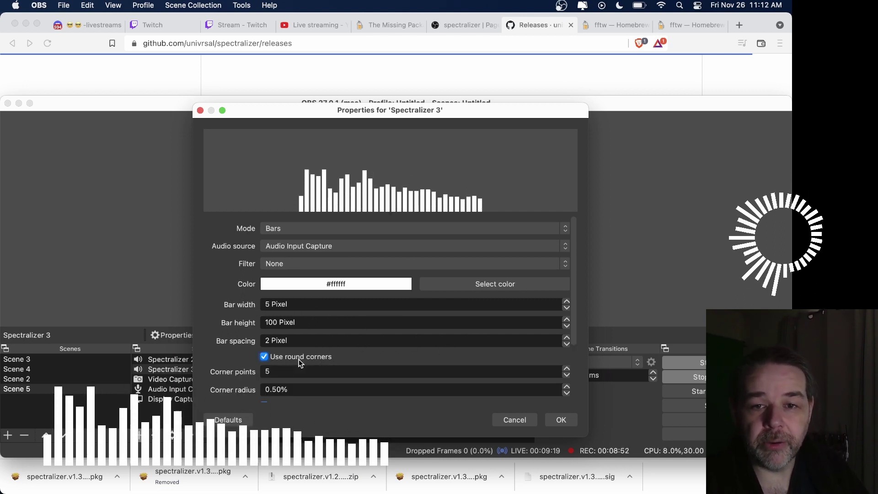
{"action": "left_click", "coordinate": [298, 359]}
{"action": "left_click", "coordinate": [300, 358]}
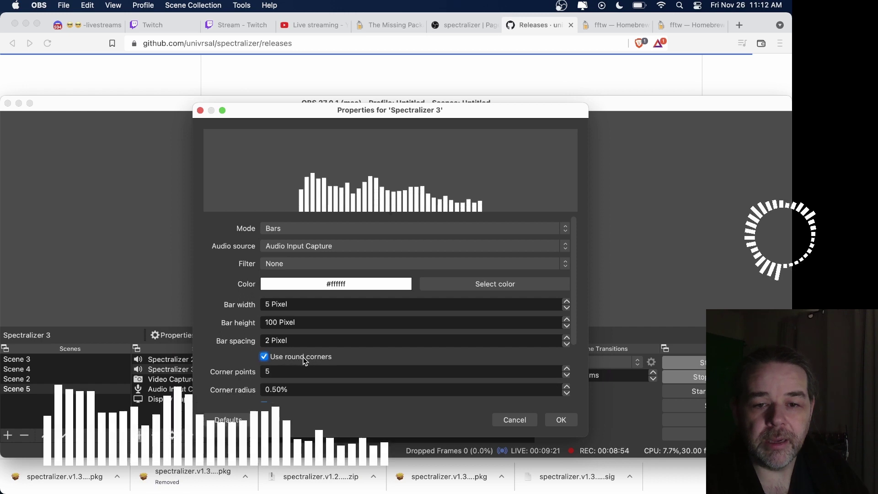
{"action": "left_click", "coordinate": [320, 360]}
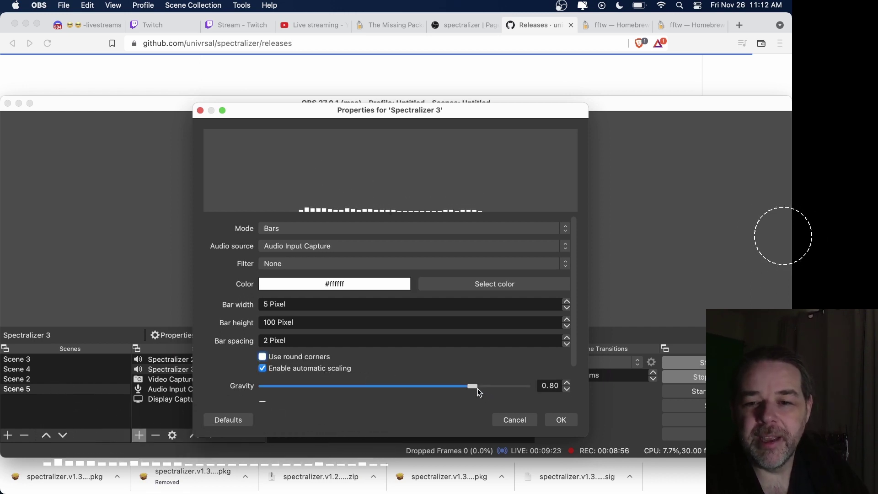
{"action": "left_click_drag", "start_coordinate": [474, 387], "coordinate": [497, 381]}
{"action": "scroll", "coordinate": [493, 379], "scroll_direction": "down", "scroll_amount": 3}
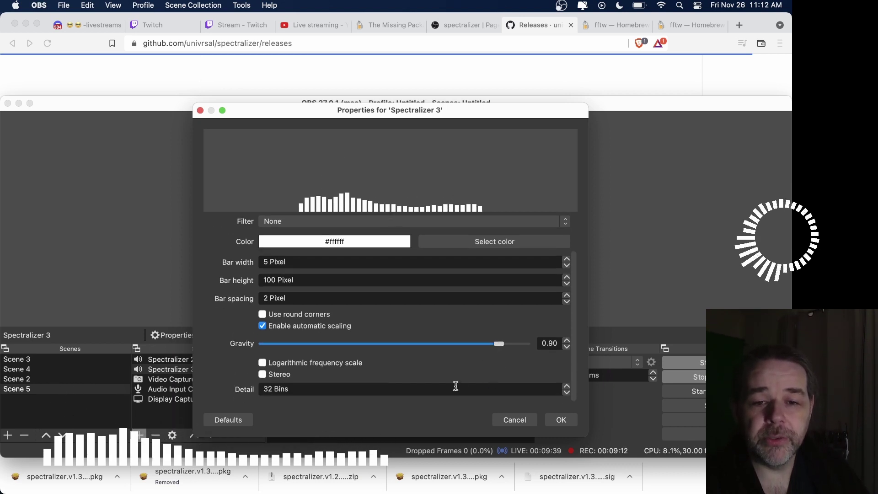
{"action": "left_click", "coordinate": [567, 387]}
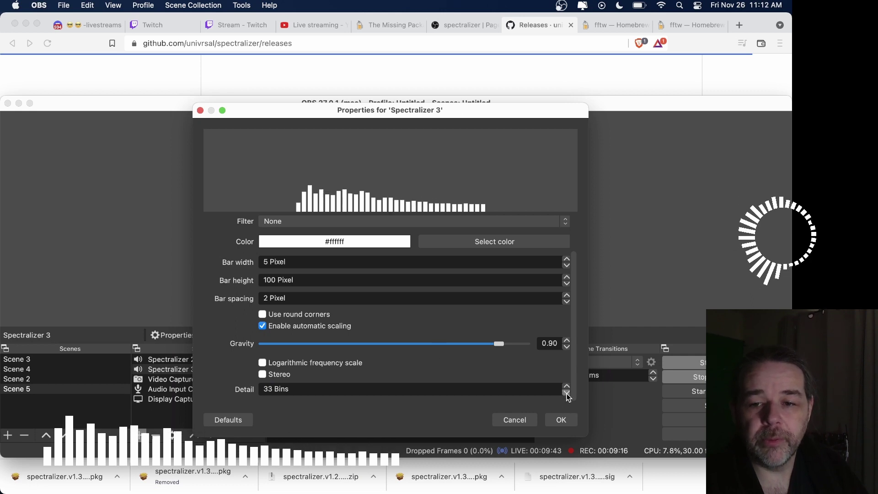
{"action": "left_click", "coordinate": [566, 393]}
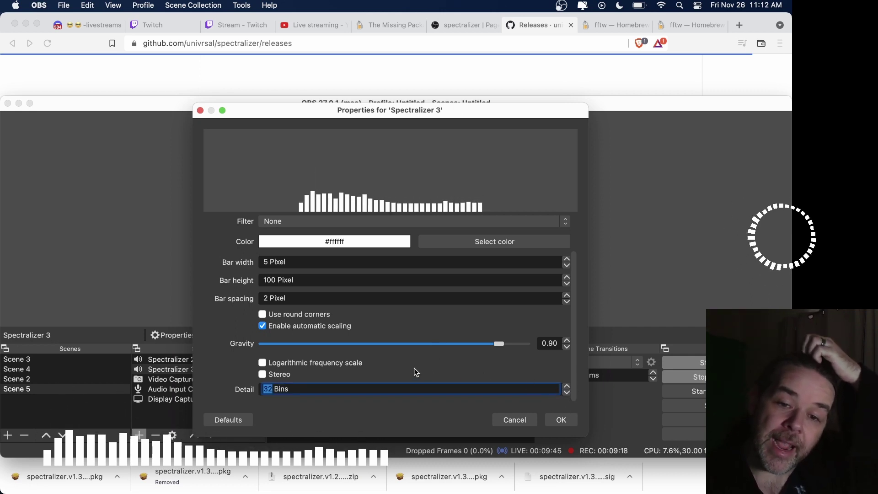
{"action": "left_click", "coordinate": [262, 374]}
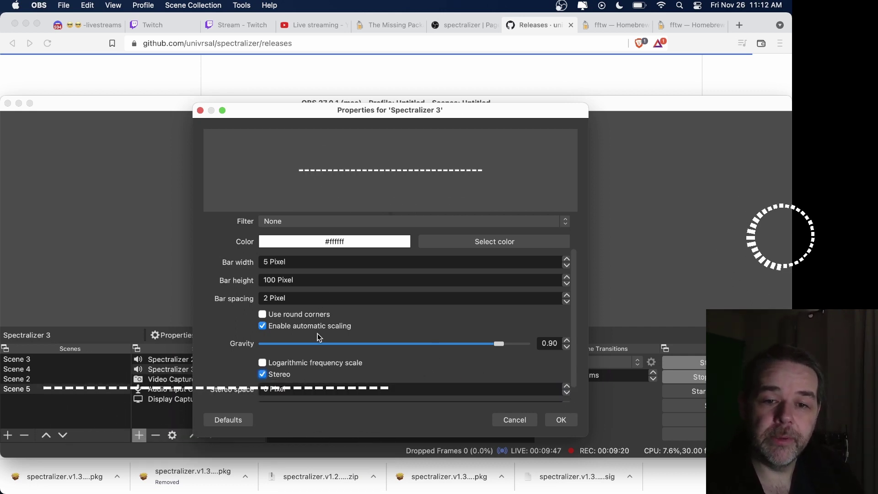
{"action": "left_click", "coordinate": [262, 374]}
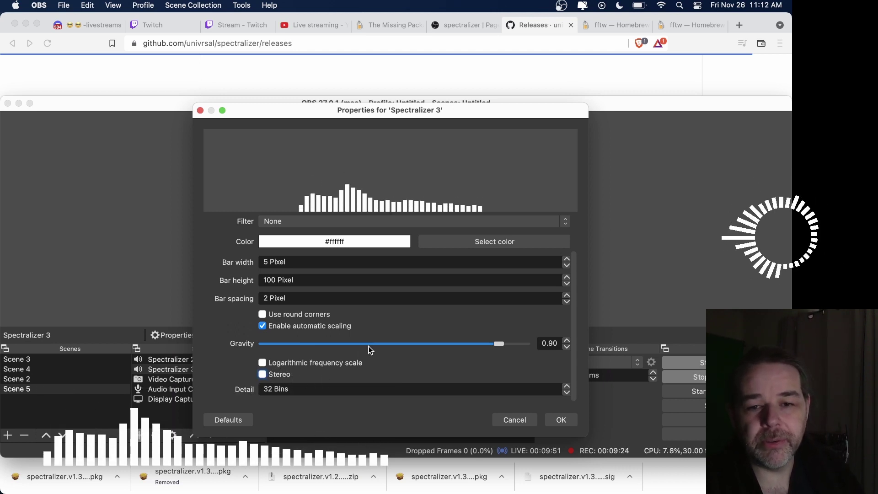
{"action": "scroll", "coordinate": [367, 364], "scroll_direction": "up", "scroll_amount": 2}
{"action": "scroll", "coordinate": [366, 363], "scroll_direction": "down", "scroll_amount": 2}
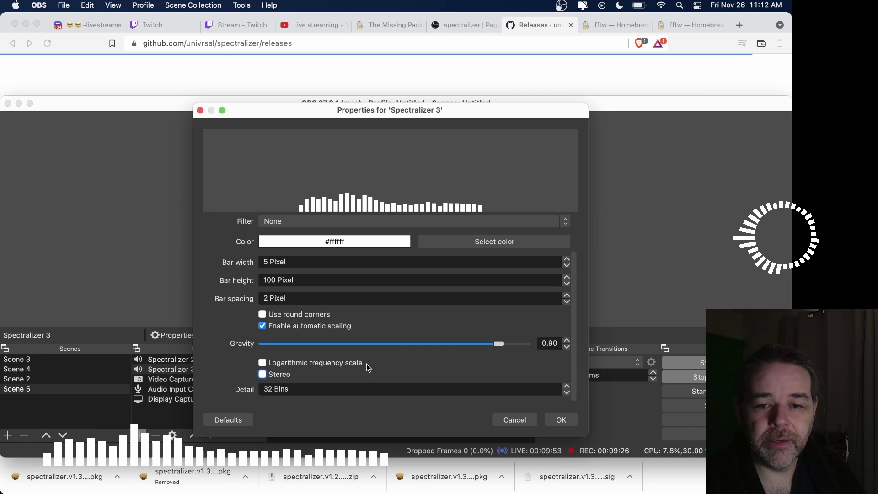
{"action": "left_click", "coordinate": [339, 364]}
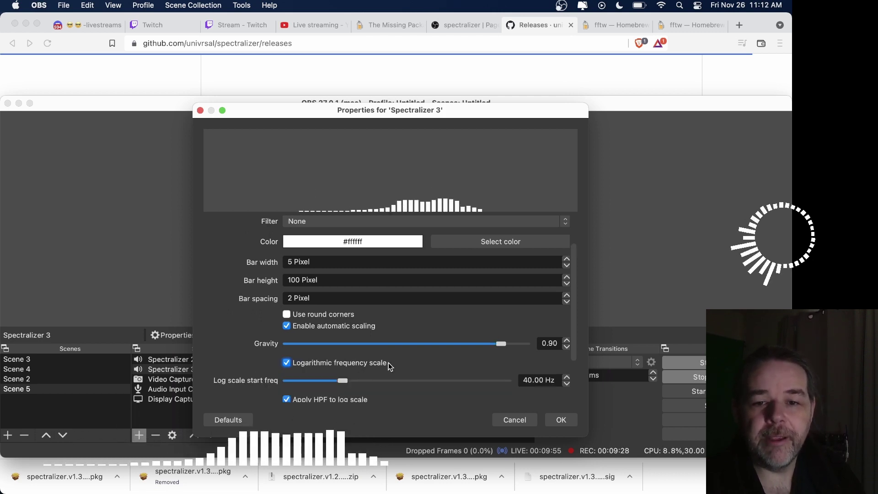
{"action": "left_click", "coordinate": [342, 364]}
{"action": "left_click", "coordinate": [340, 366]}
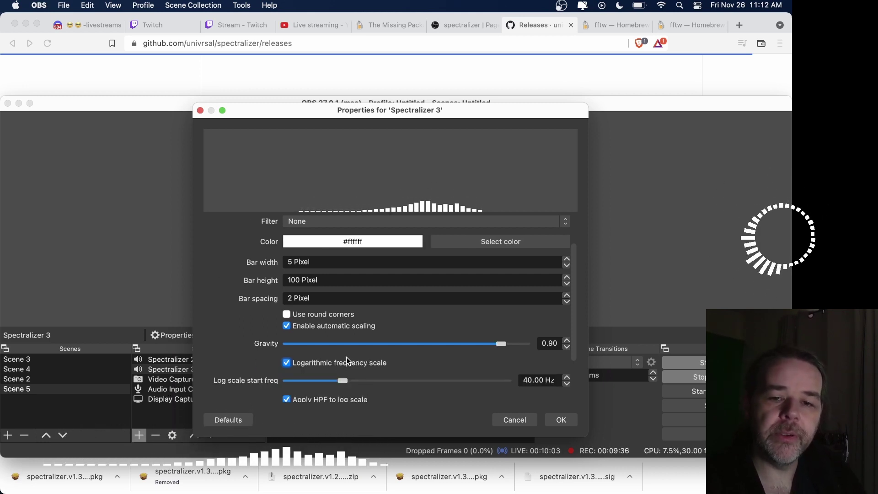
{"action": "left_click", "coordinate": [347, 361]}
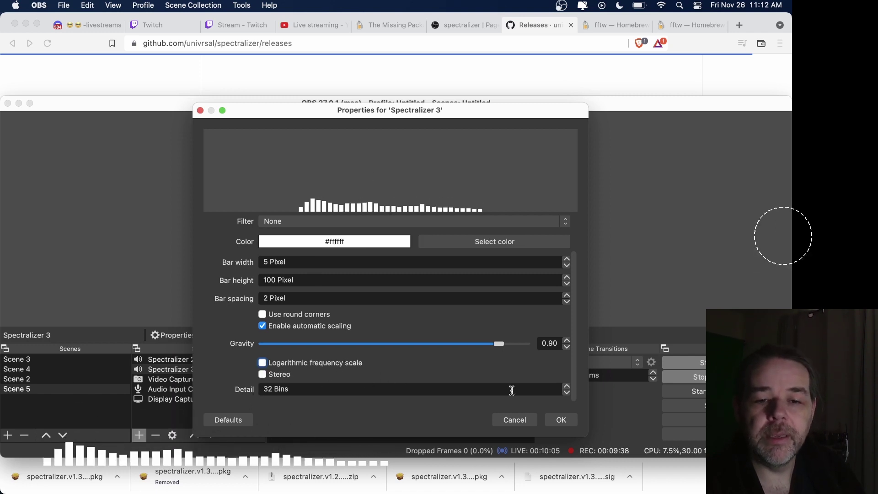
{"action": "scroll", "coordinate": [405, 353], "scroll_direction": "up", "scroll_amount": 3}
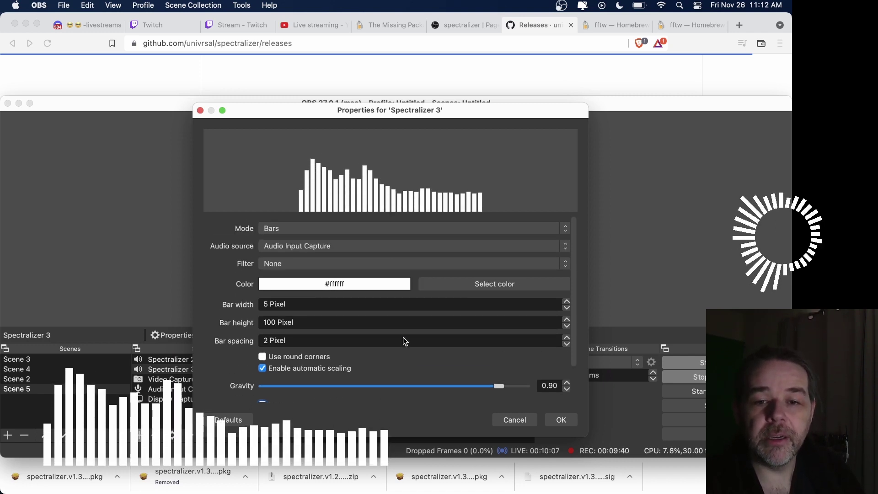
Set the Spectralizer 3 bar colour to red (#ff0004) and close its properties.
{"action": "left_click", "coordinate": [474, 283]}
{"action": "left_click_drag", "start_coordinate": [392, 213], "coordinate": [364, 156]}
{"action": "left_click", "coordinate": [533, 387]}
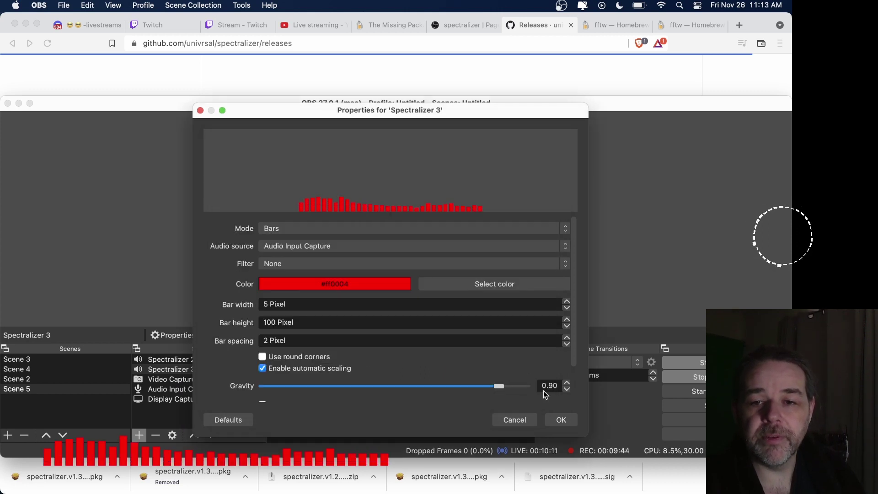
{"action": "left_click", "coordinate": [558, 420]}
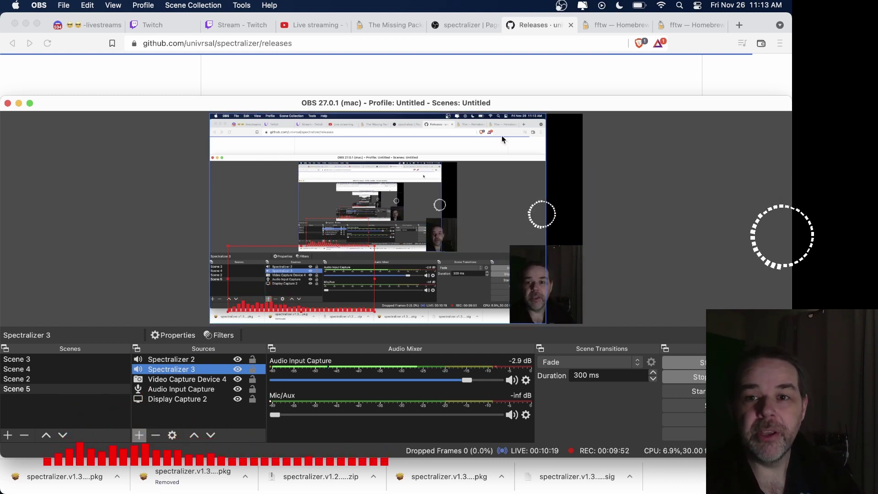
Bring Brave's spectralizer releases page forward and scroll to its v1.3.4 Assets list.
{"action": "left_click", "coordinate": [524, 26]}
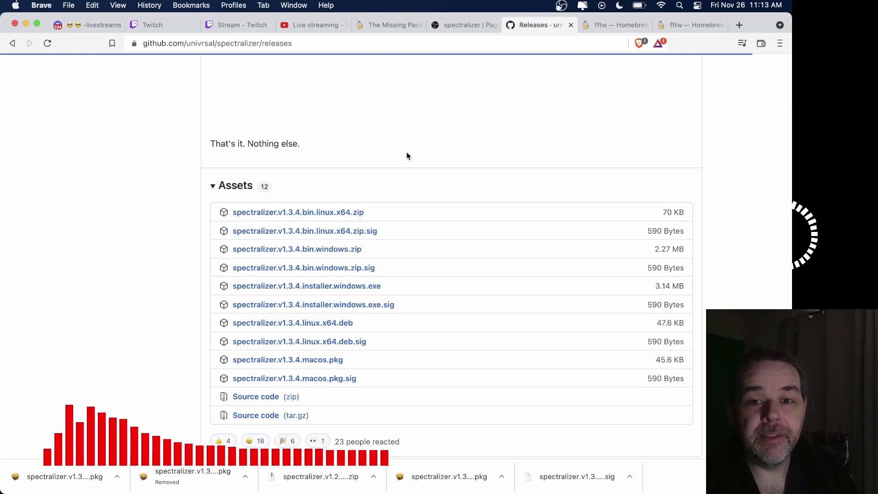
{"action": "scroll", "coordinate": [306, 247], "scroll_direction": "up", "scroll_amount": 4}
{"action": "scroll", "coordinate": [306, 247], "scroll_direction": "down", "scroll_amount": 3}
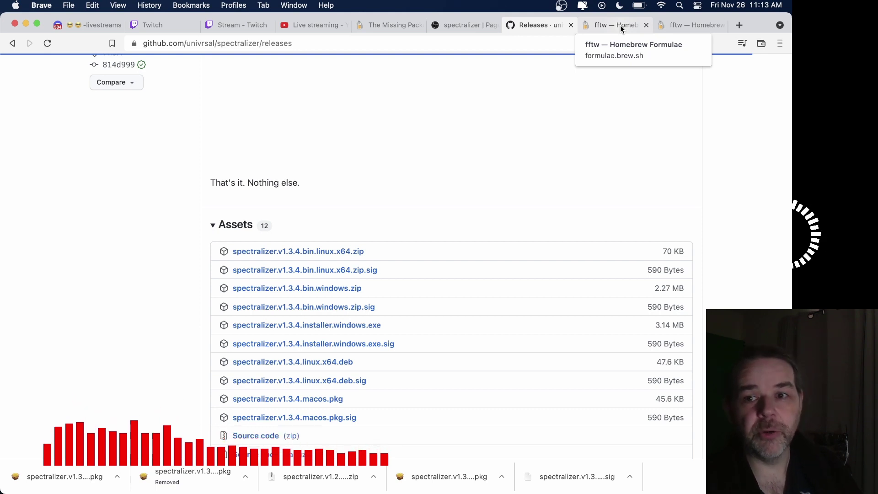
Turn off Open using Rosetta in Terminal.app's Get Info window, then return to OBS.
{"action": "mouse_move", "coordinate": [523, 477]}
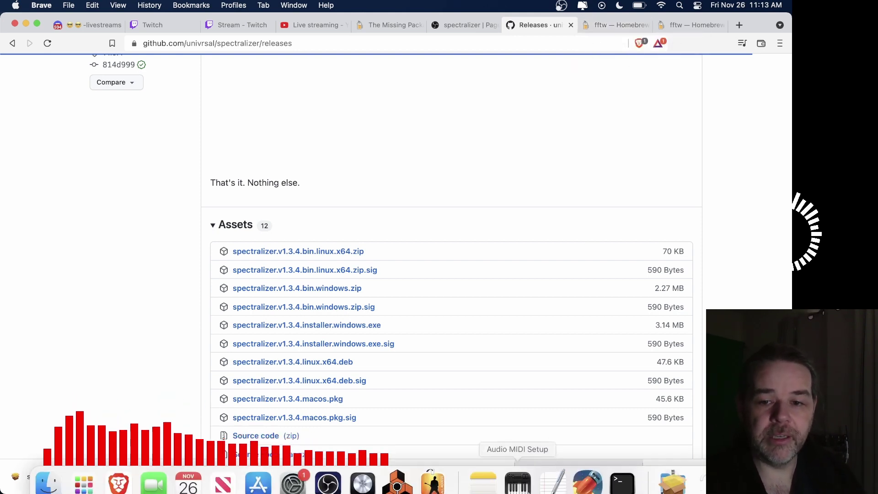
{"action": "left_click", "coordinate": [83, 471]}
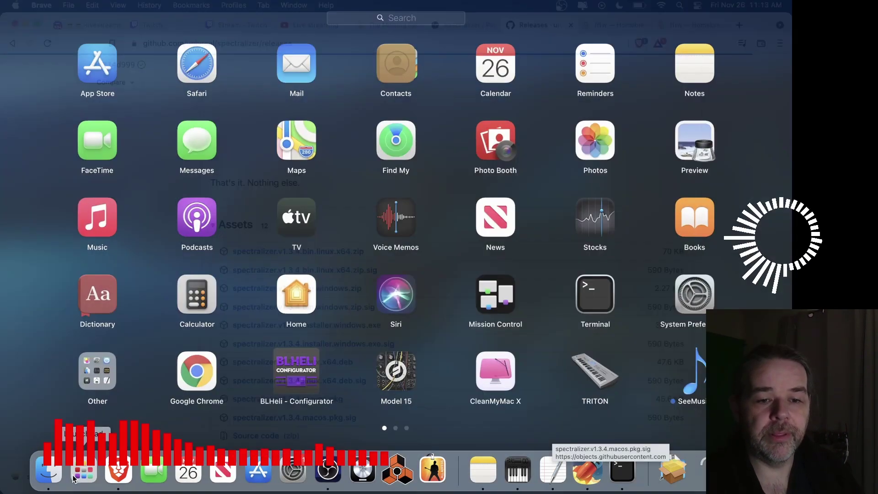
{"action": "left_click", "coordinate": [48, 471]}
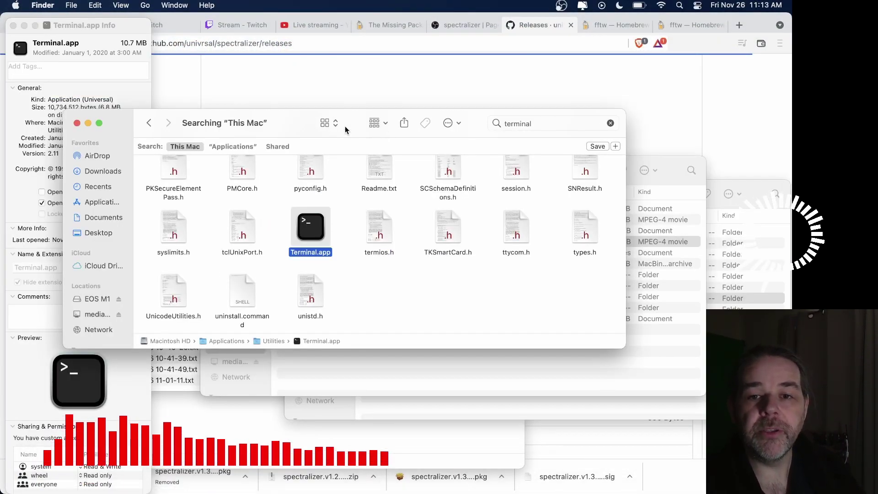
{"action": "left_click_drag", "start_coordinate": [289, 125], "coordinate": [373, 122]}
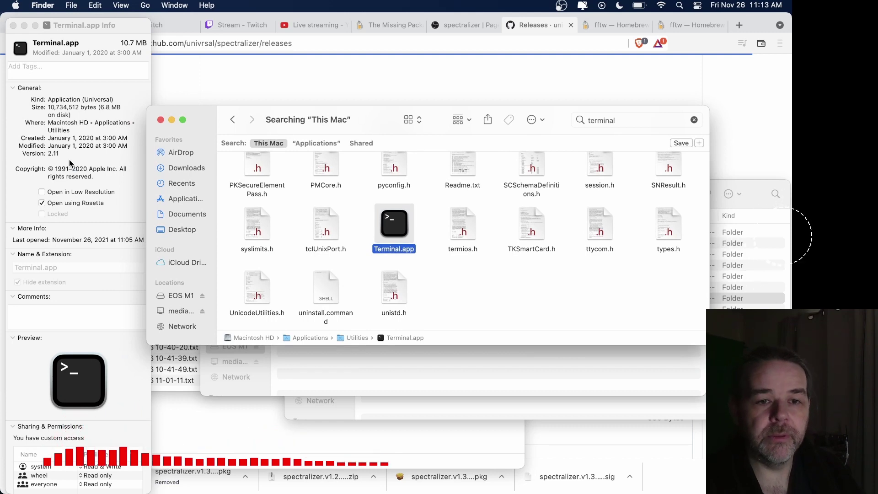
{"action": "left_click", "coordinate": [42, 202]}
{"action": "left_click", "coordinate": [42, 203]}
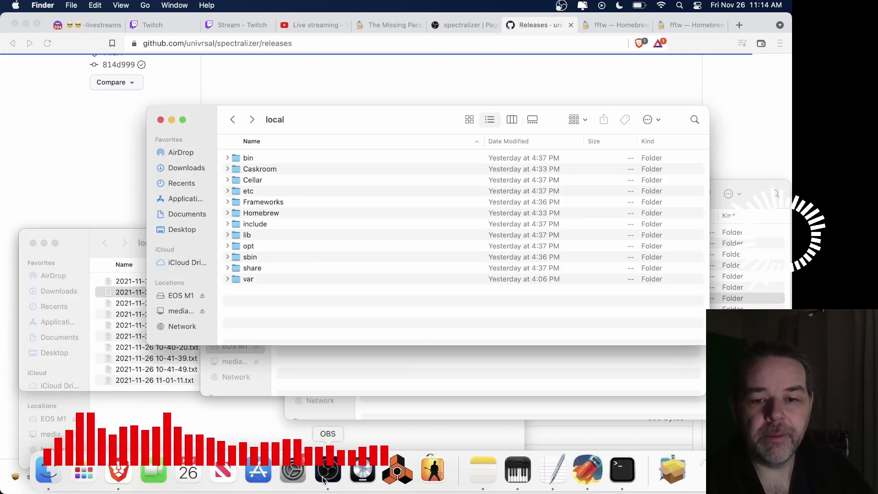
{"action": "left_click", "coordinate": [322, 479]}
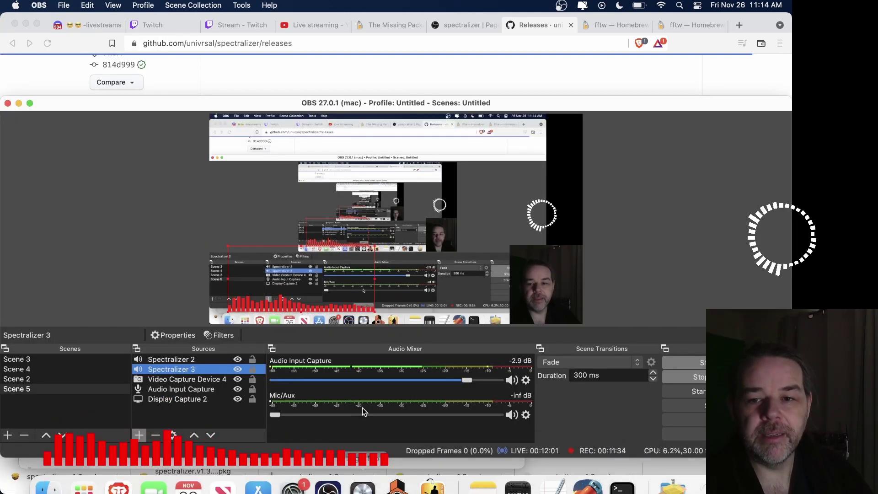